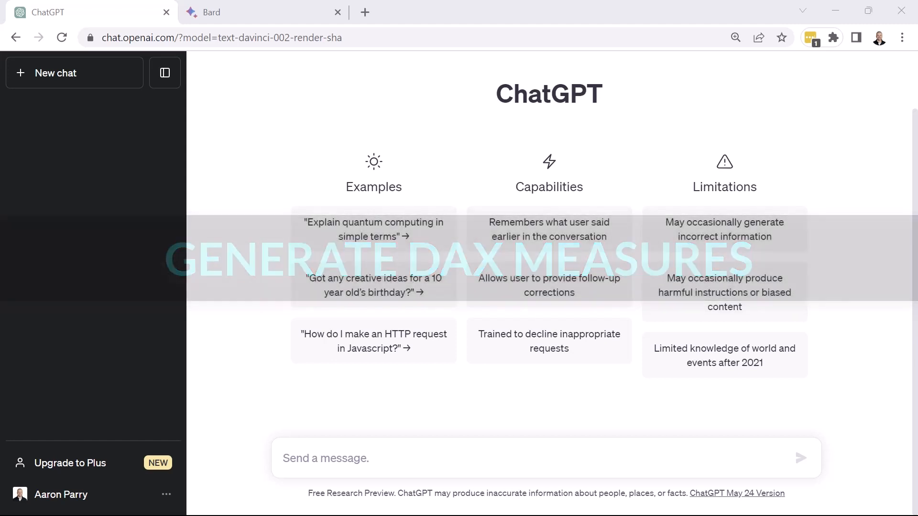
Ask ChatGPT: "I'm using Power BI, could you help me write a DAX formula to calculate total revenue?".
{"action": "left_click", "coordinate": [404, 458]}
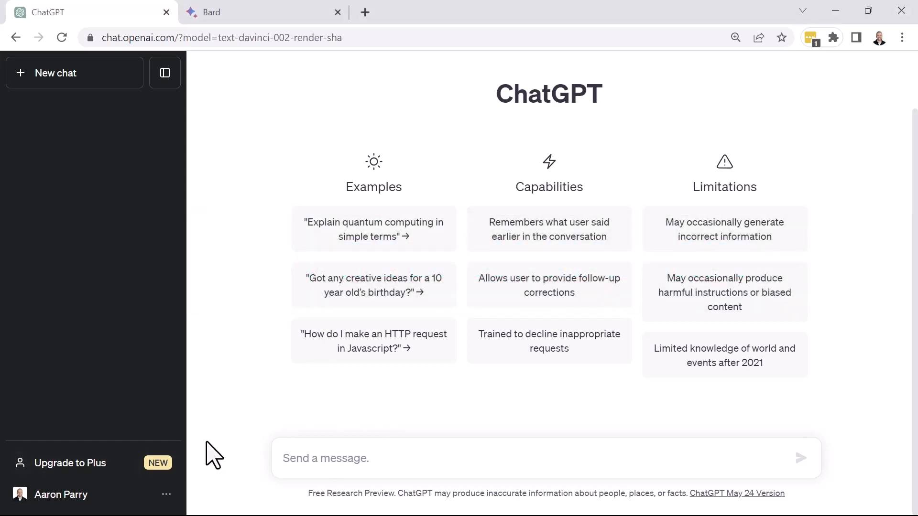
{"action": "type", "text": "I’m using Power BI, could you help me write a DAX formula to calculate total revenue?"}
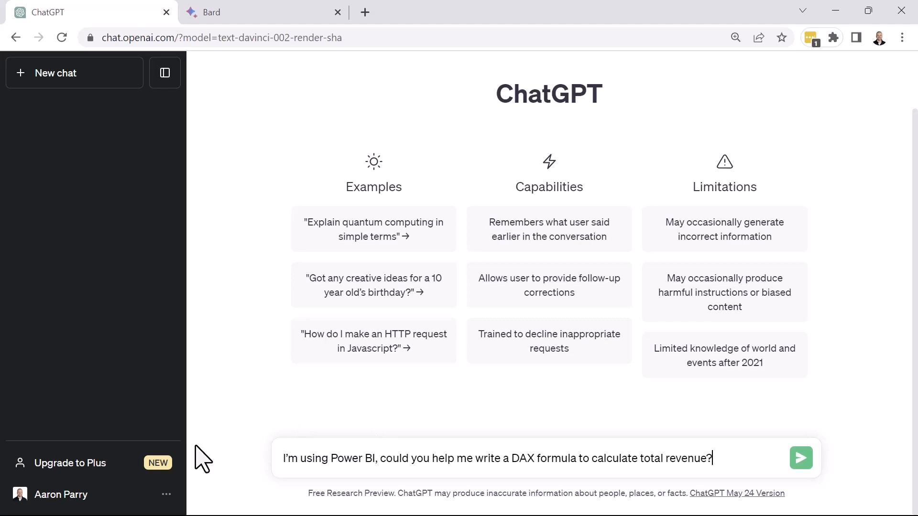
{"action": "key", "text": "Return"}
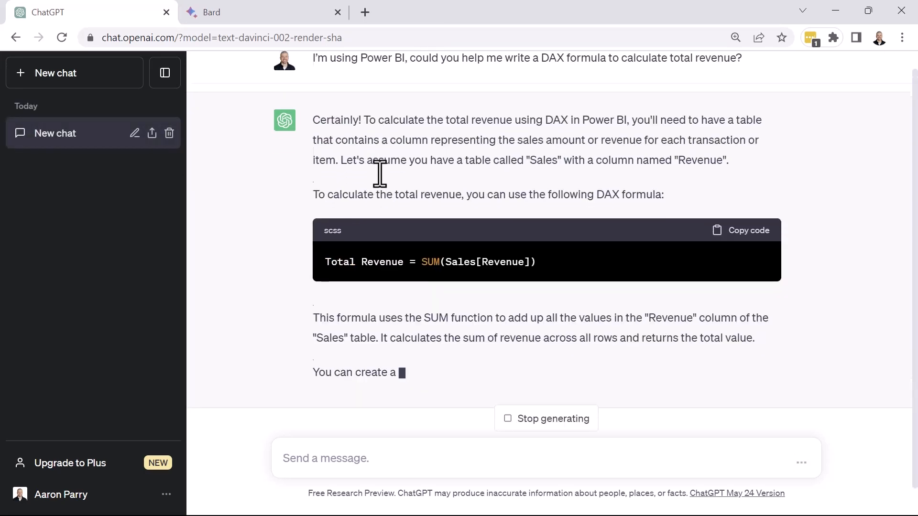
Read through the total revenue answer, including its DAX formula, measure creation steps and closing note on table names.
{"action": "scroll", "coordinate": [392, 184], "scroll_direction": "up", "scroll_amount": 1}
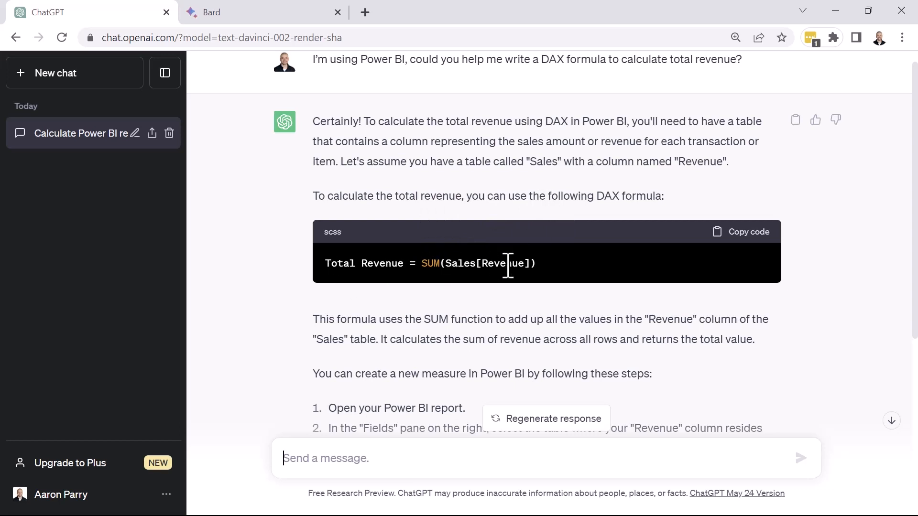
{"action": "scroll", "coordinate": [450, 266], "scroll_direction": "down", "scroll_amount": 2}
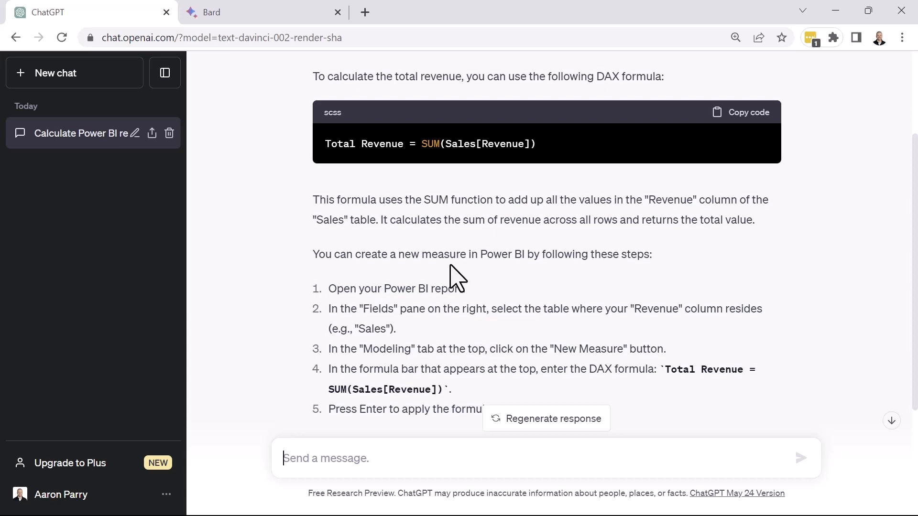
{"action": "scroll", "coordinate": [455, 275], "scroll_direction": "down", "scroll_amount": 2}
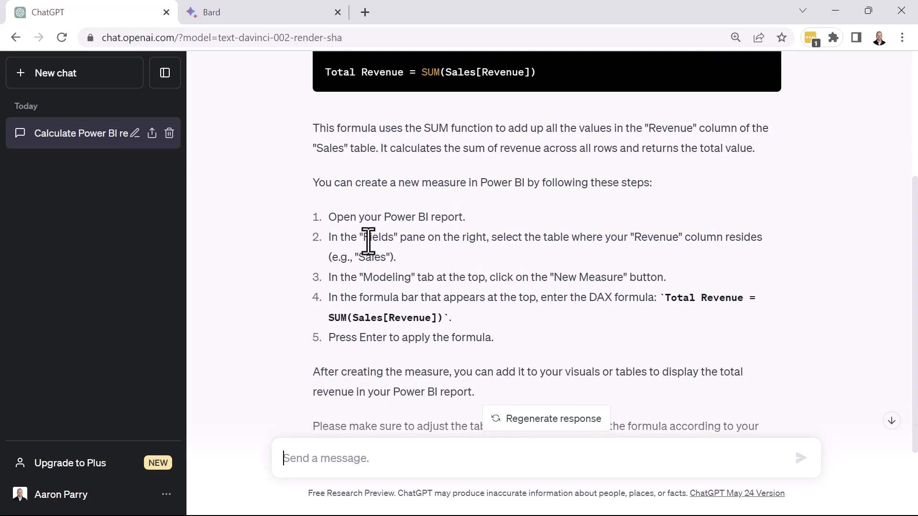
{"action": "scroll", "coordinate": [368, 242], "scroll_direction": "down", "scroll_amount": 1}
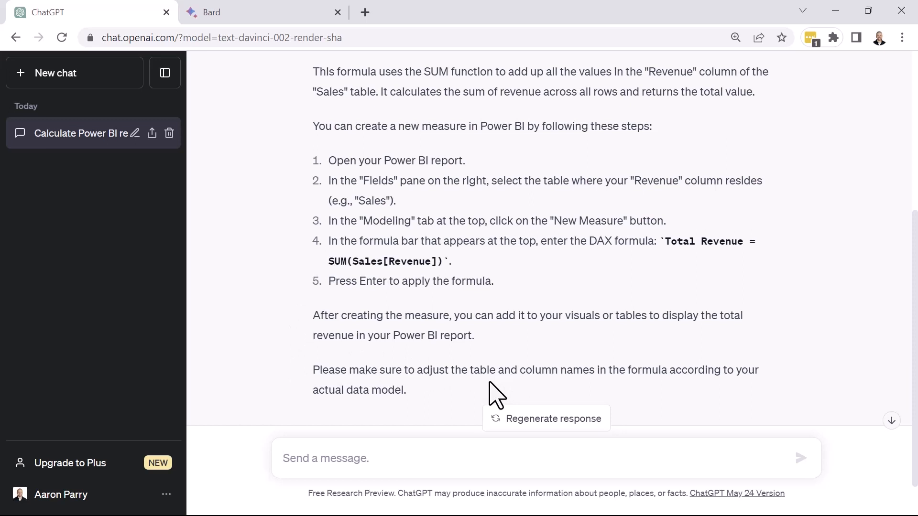
{"action": "scroll", "coordinate": [478, 381], "scroll_direction": "down", "scroll_amount": 1}
{"action": "scroll", "coordinate": [484, 382], "scroll_direction": "up", "scroll_amount": 4}
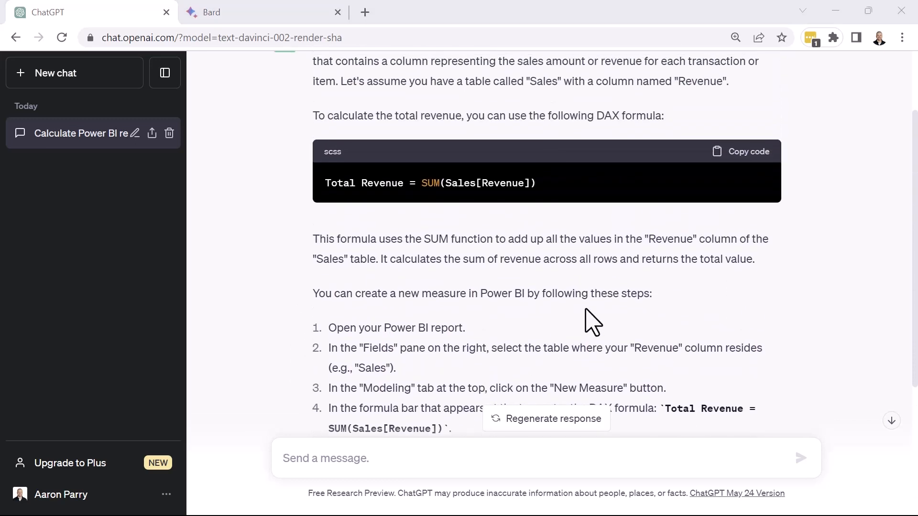
{"action": "scroll", "coordinate": [593, 323], "scroll_direction": "down", "scroll_amount": 5}
Send the follow-up question "How about a DAX formula for year over year revenue?".
{"action": "left_click", "coordinate": [369, 458]}
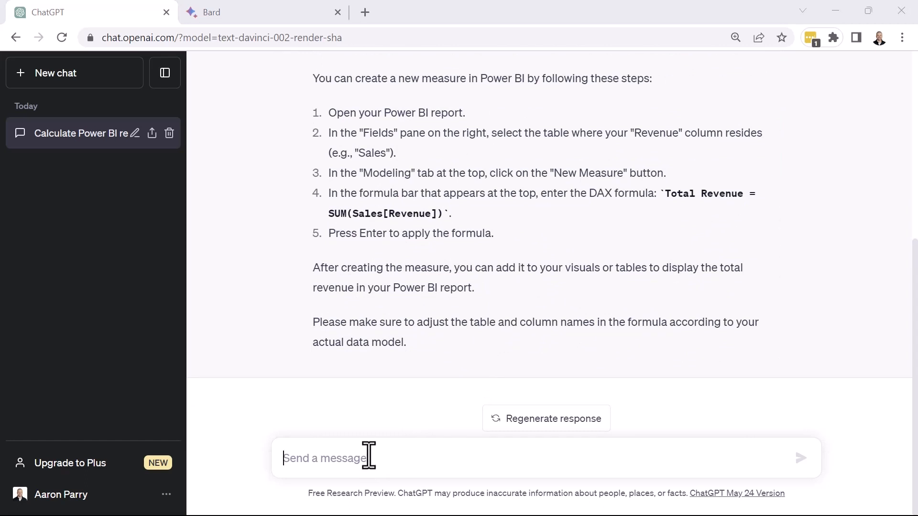
{"action": "type", "text": "How about a DAX formula for year over year revenue?"}
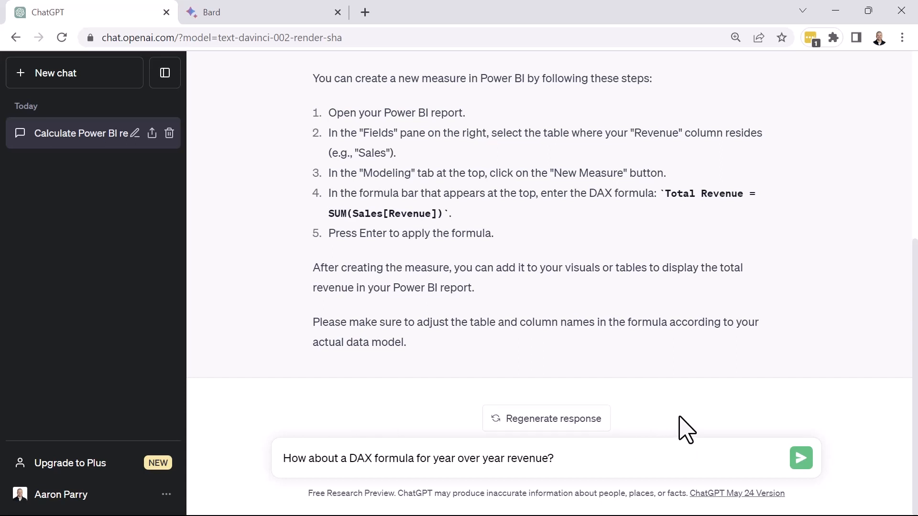
{"action": "key", "text": "Return"}
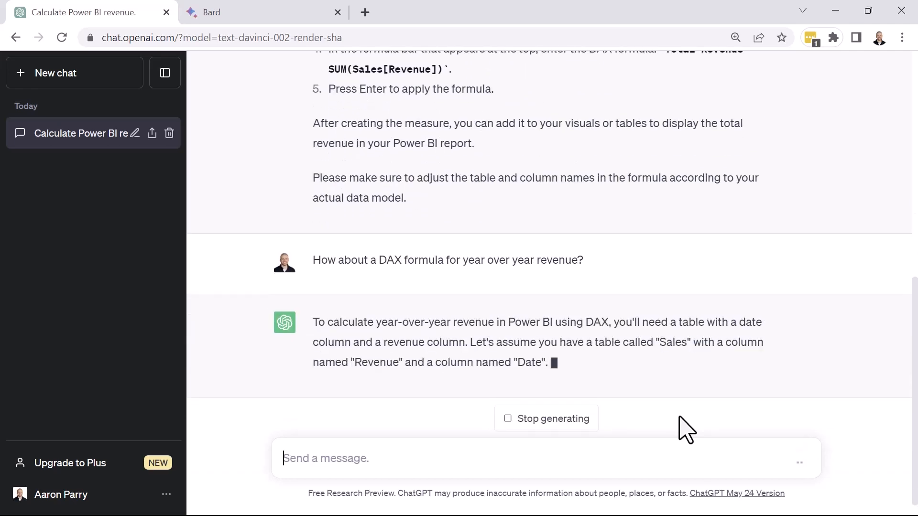
Copy the generated YoY Revenue DAX code and paste it into a new measure in Power BI Desktop.
{"action": "scroll", "coordinate": [459, 148], "scroll_direction": "up", "scroll_amount": 2}
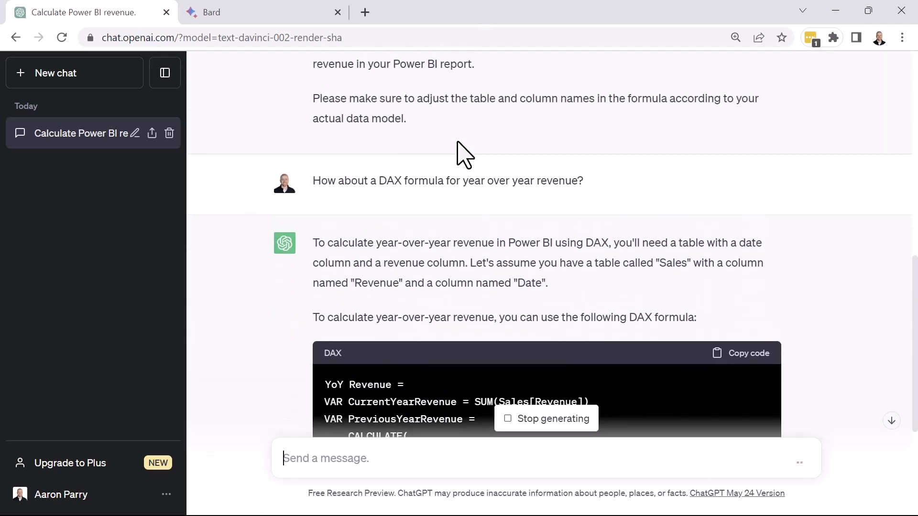
{"action": "scroll", "coordinate": [435, 180], "scroll_direction": "down", "scroll_amount": 2}
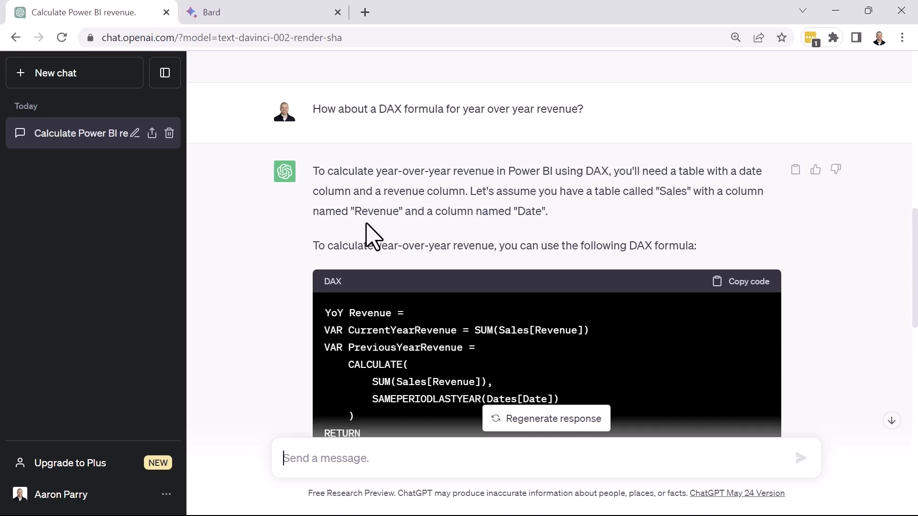
{"action": "scroll", "coordinate": [498, 219], "scroll_direction": "down", "scroll_amount": 1}
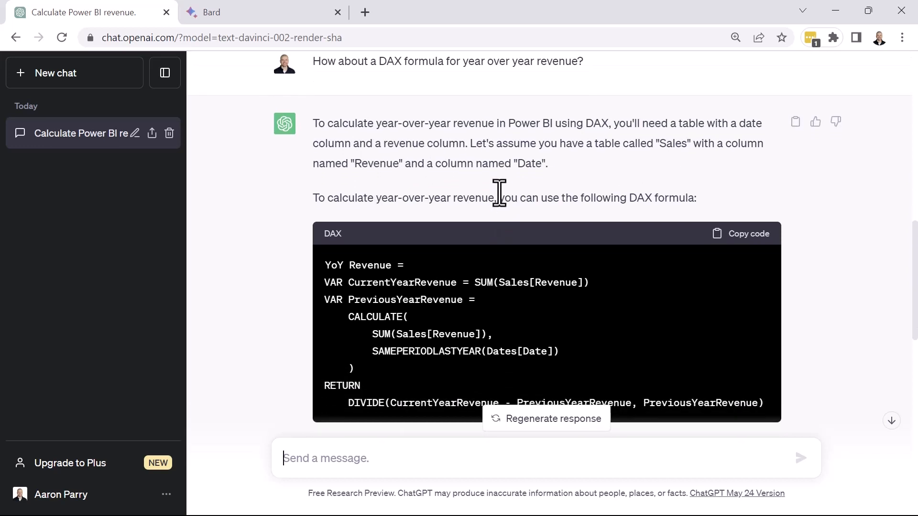
{"action": "scroll", "coordinate": [296, 191], "scroll_direction": "down", "scroll_amount": 1}
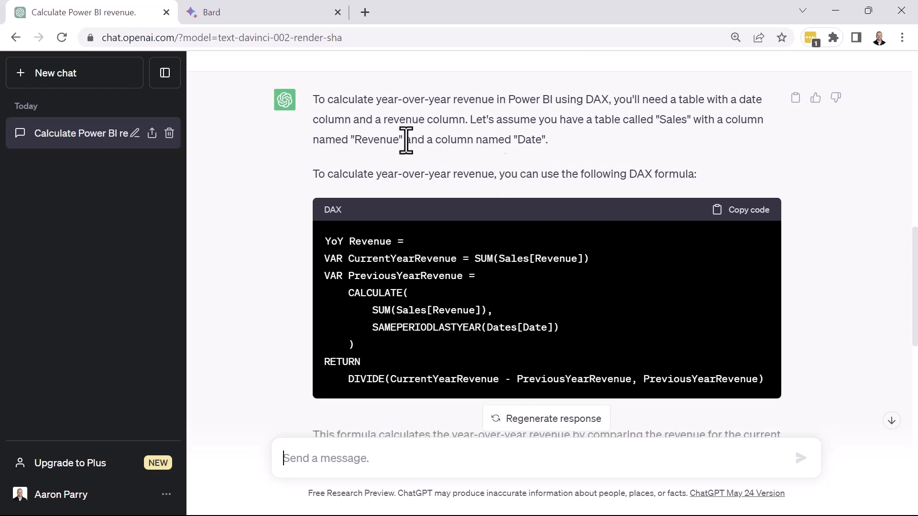
{"action": "scroll", "coordinate": [707, 177], "scroll_direction": "down", "scroll_amount": 1}
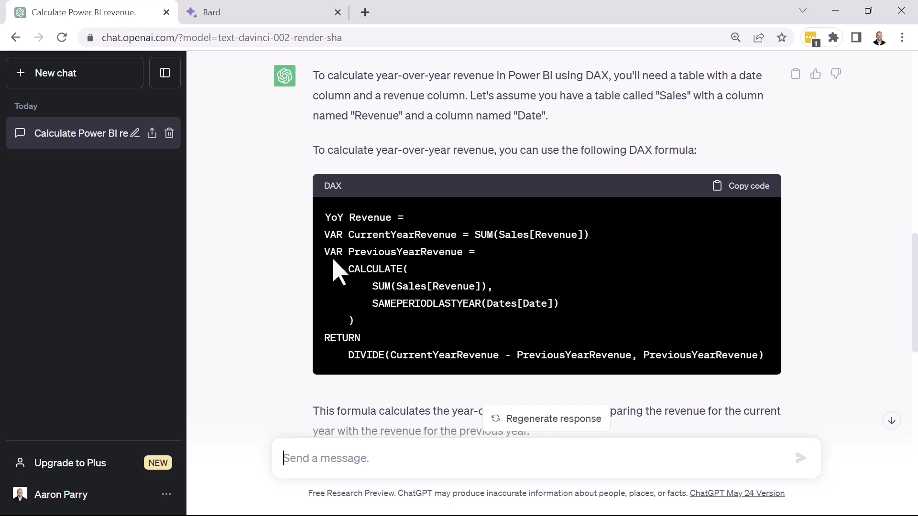
{"action": "scroll", "coordinate": [406, 261], "scroll_direction": "down", "scroll_amount": 1}
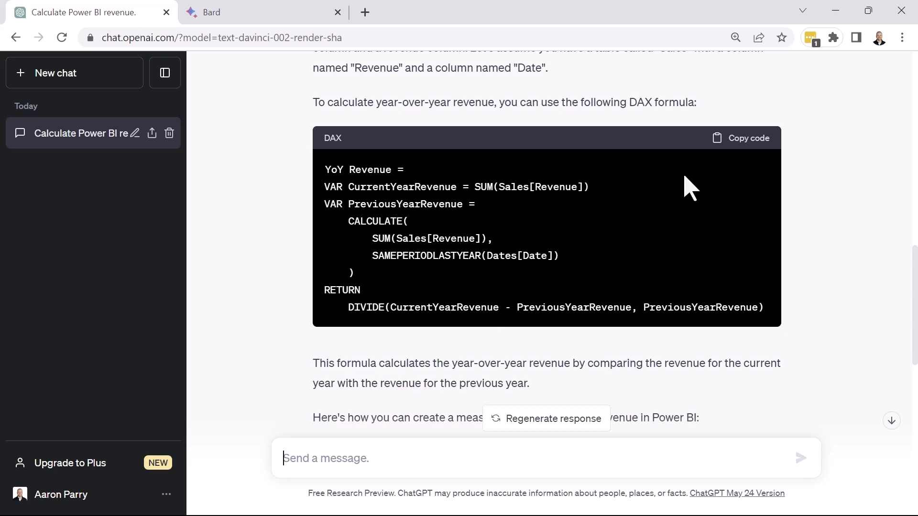
{"action": "scroll", "coordinate": [681, 223], "scroll_direction": "down", "scroll_amount": 1}
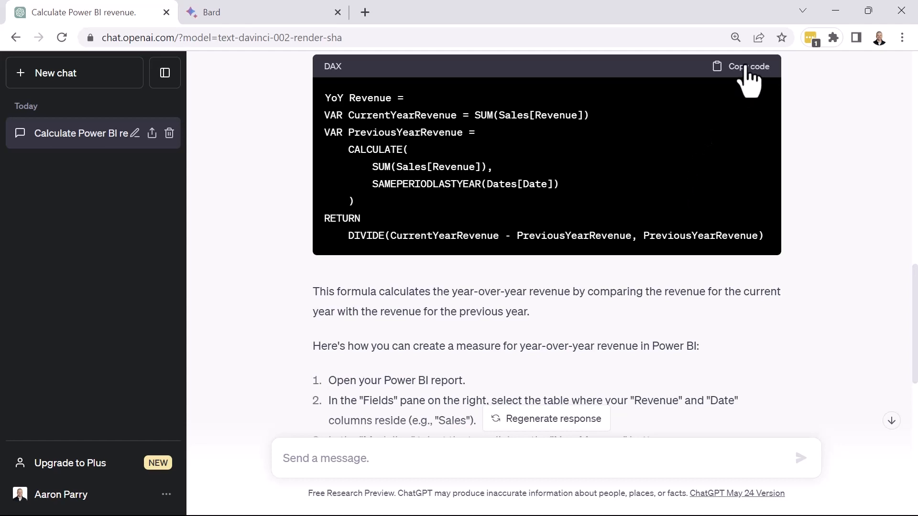
{"action": "left_click", "coordinate": [729, 65]}
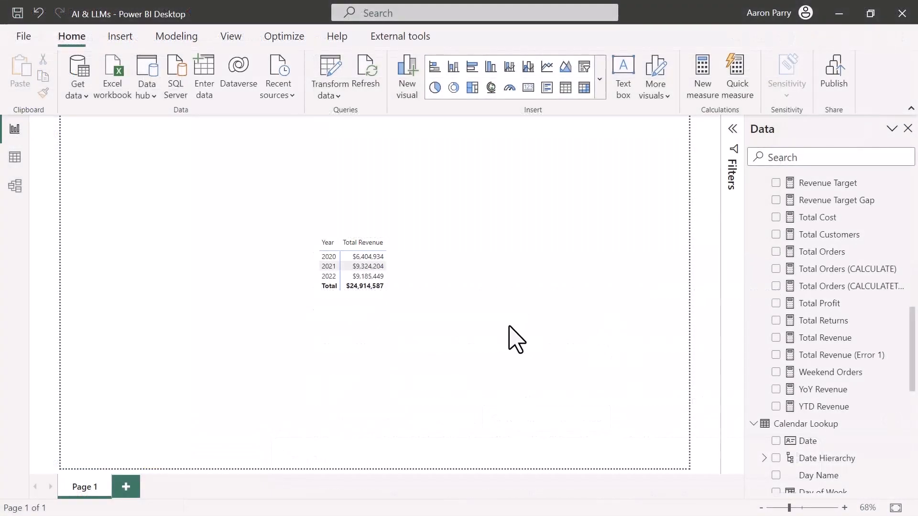
{"action": "left_click", "coordinate": [703, 86]}
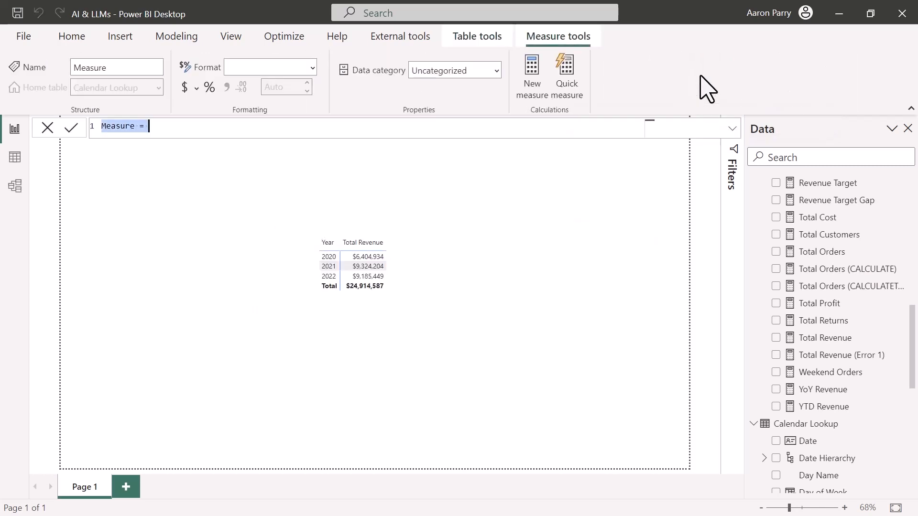
{"action": "type", "text": "YoY Revenue = VAR CurrentYearRevenue = SUM(Sales[Revenue]) VAR PreviousYearRevenue =     CALCULATE(         SUM(Sales[Revenue]),         SAMEPERIODLASTYEAR(Dates[Date])     ) RETURN     DIVIDE(CurrentYearRevenue - PreviousYearRevenue, PreviousYearRevenue)"}
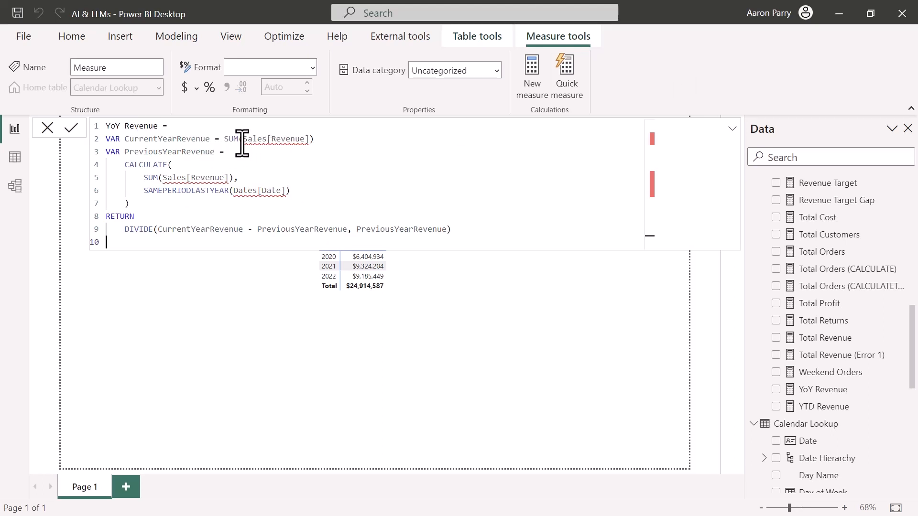
Replace SUM(Sales[Revenue]) with the [Total Revenue] measure in the CurrentYearRevenue variable.
{"action": "left_click_drag", "start_coordinate": [318, 141], "coordinate": [224, 141]}
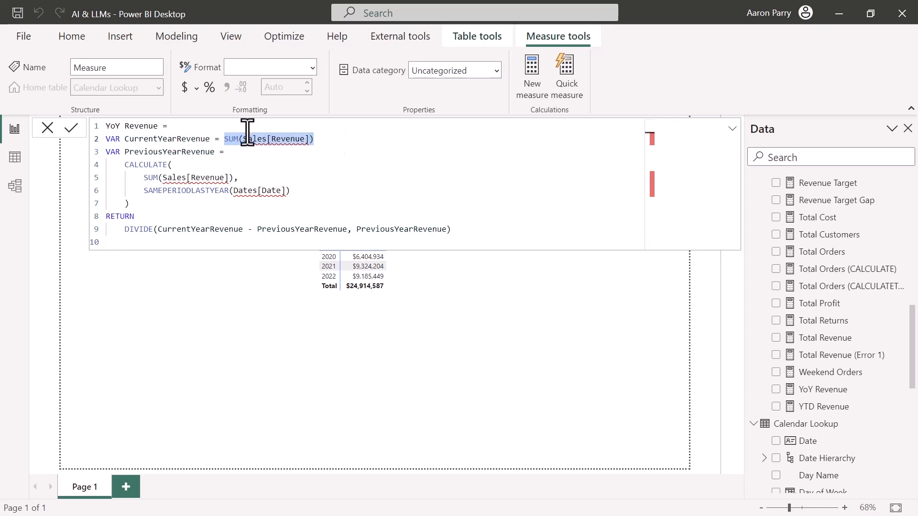
{"action": "type", "text": "[Total"}
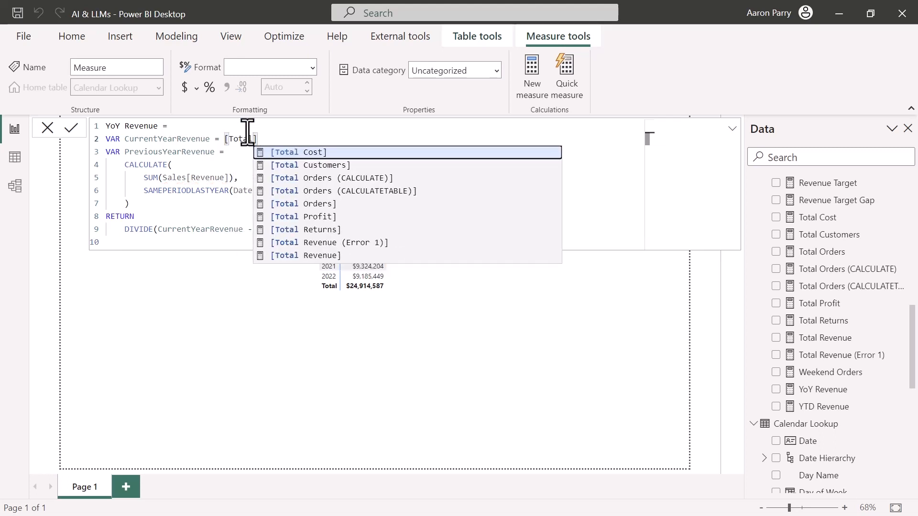
{"action": "key", "text": "Up"}
{"action": "key", "text": "Tab"}
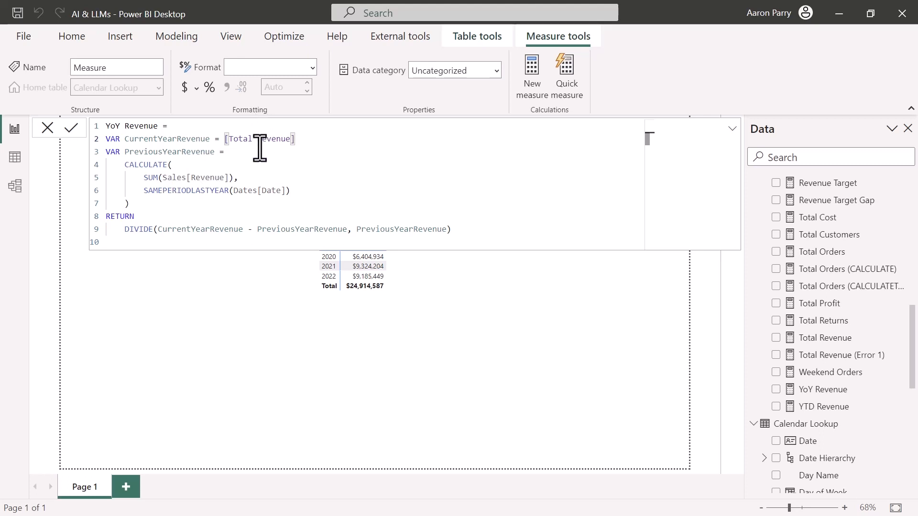
Replace SUM(Sales[Revenue]) inside the CALCULATE of PreviousYearRevenue with the [Total Revenue] measure.
{"action": "double_click", "coordinate": [145, 178]}
{"action": "left_click_drag", "start_coordinate": [165, 182], "coordinate": [225, 178]}
{"action": "type", "text": "[Tota"}
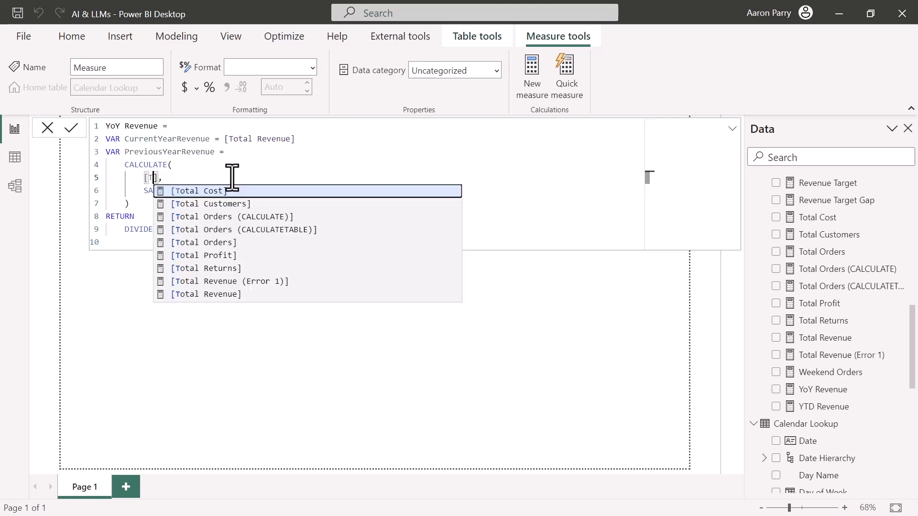
{"action": "type", "text": "l Revenue]"}
{"action": "key", "text": "Up"}
{"action": "key", "text": "Tab"}
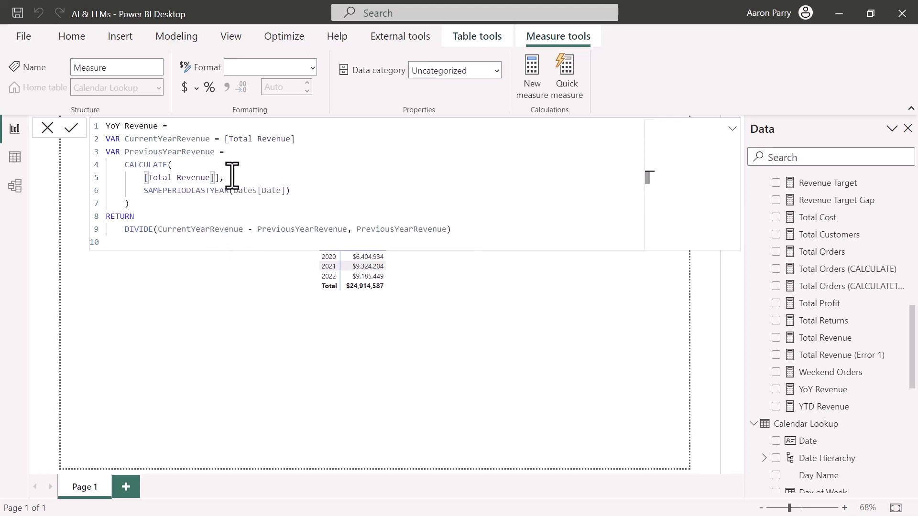
Put the SAMEPERIODLASTYEAR argument on its own line and delete the extra bracket after [Total Revenue].
{"action": "left_click", "coordinate": [231, 194]}
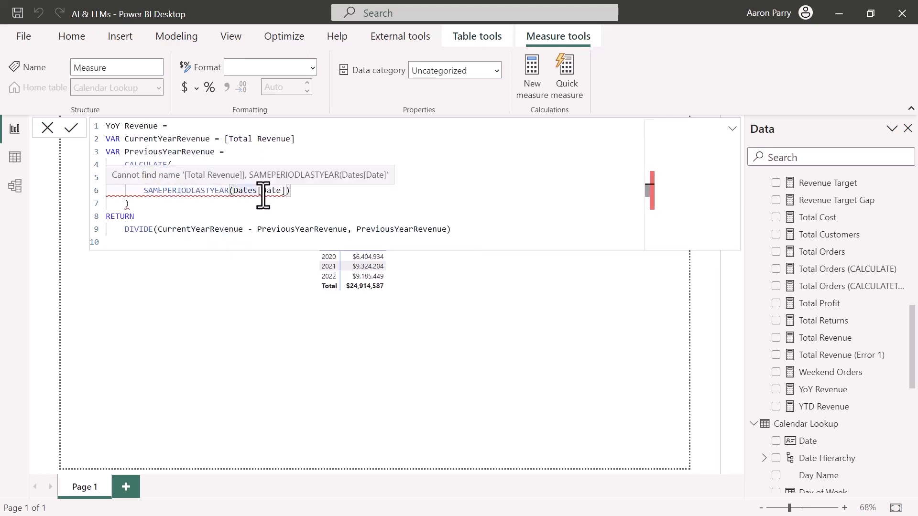
{"action": "key", "text": "shift+Return"}
{"action": "left_click", "coordinate": [219, 178]}
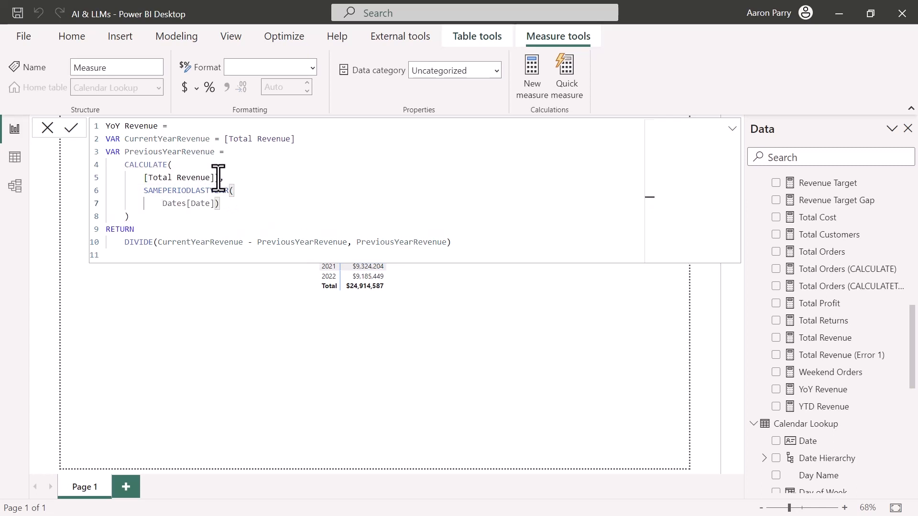
{"action": "key", "text": "BackSpace"}
{"action": "left_click", "coordinate": [238, 204]}
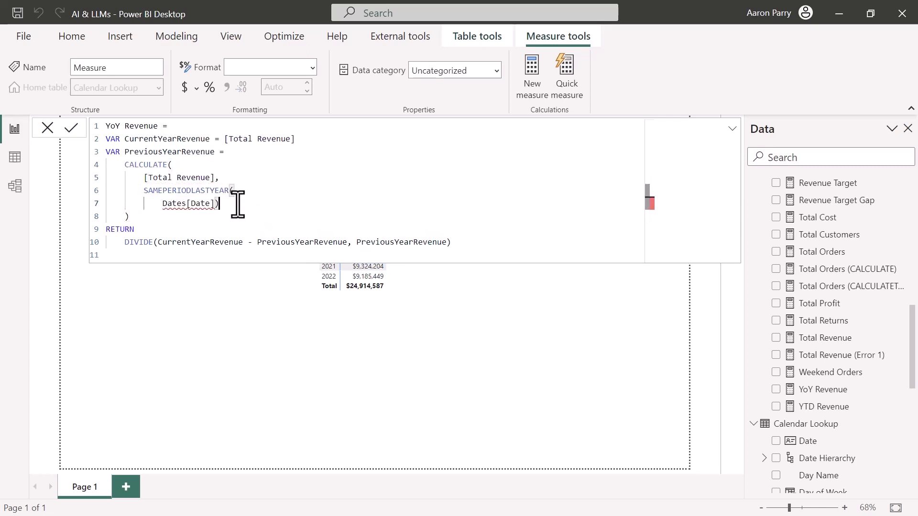
Replace the Dates[Date] reference in SAMEPERIODLASTYEAR with 'Calendar Lookup'[Date].
{"action": "double_click", "coordinate": [173, 203]}
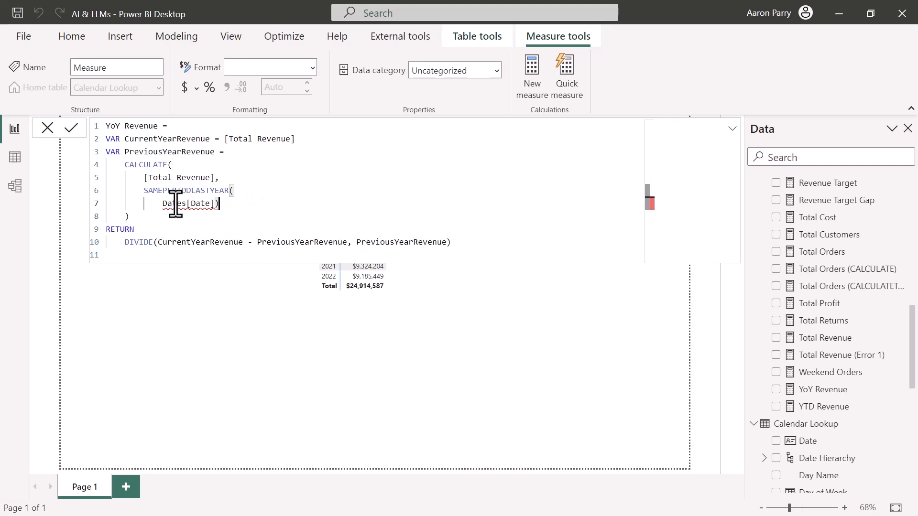
{"action": "type", "text": "Cale"}
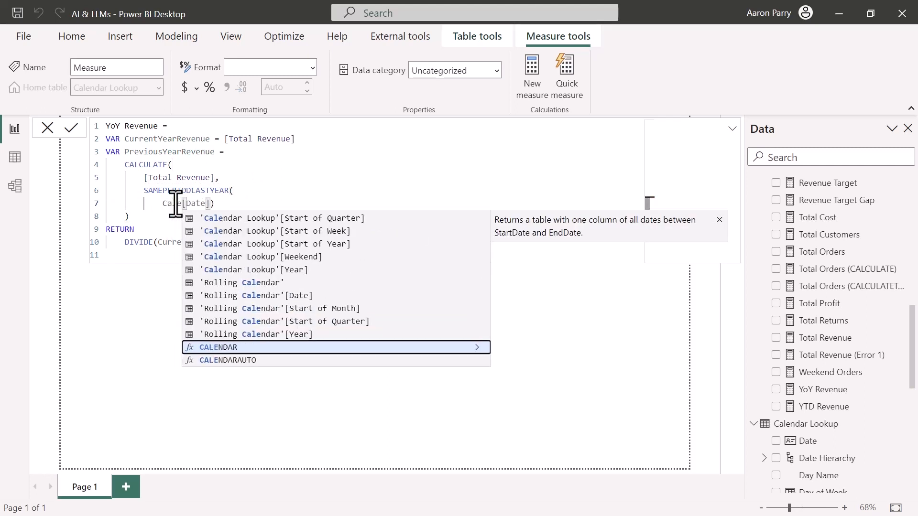
{"action": "type", "text": "ndar"}
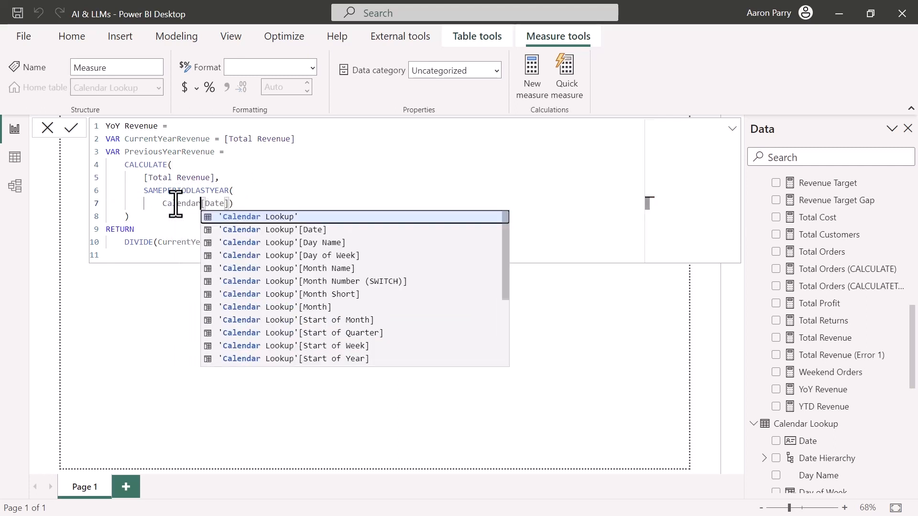
{"action": "key", "text": "Down"}
{"action": "key", "text": "Tab"}
{"action": "key", "text": "Delete"}
{"action": "key", "text": "Delete"}
{"action": "key", "text": "Delete"}
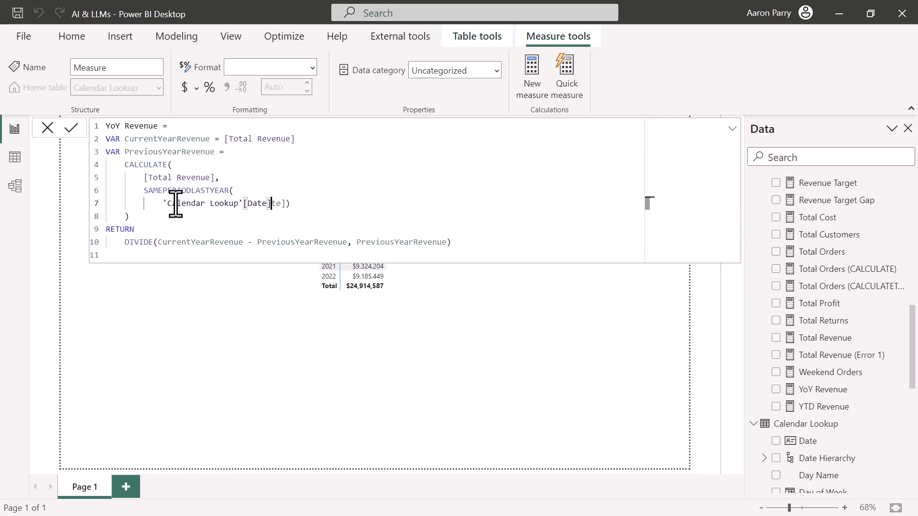
Place SAMEPERIODLASTYEAR's closing parenthesis on its own line and remove the indentation before DIVIDE.
{"action": "key", "text": "End"}
{"action": "key", "text": "BackSpace"}
{"action": "key", "text": "Down"}
{"action": "key", "text": "Down"}
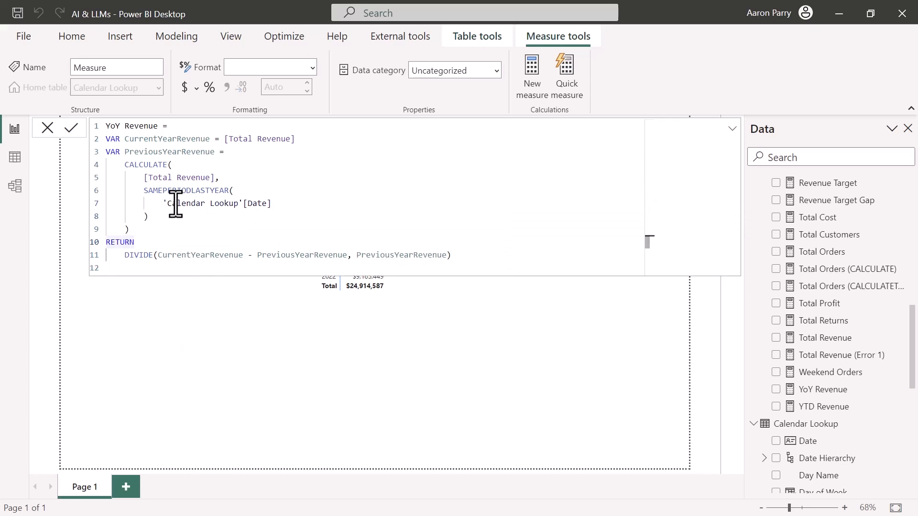
{"action": "left_click", "coordinate": [127, 256]}
{"action": "key", "text": "BackSpace"}
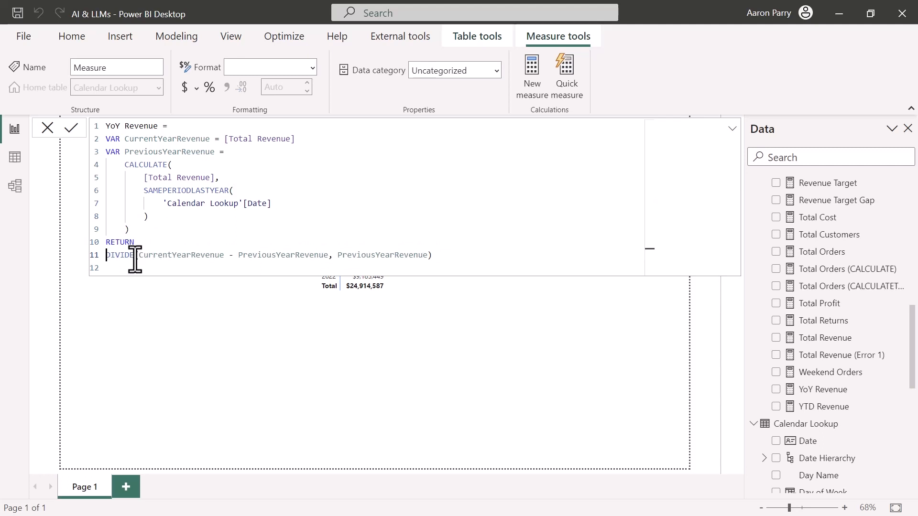
Put each of DIVIDE's two arguments on its own indented line, without a leading space before PreviousYearRevenue.
{"action": "left_click", "coordinate": [135, 255]}
{"action": "key", "text": "Return"}
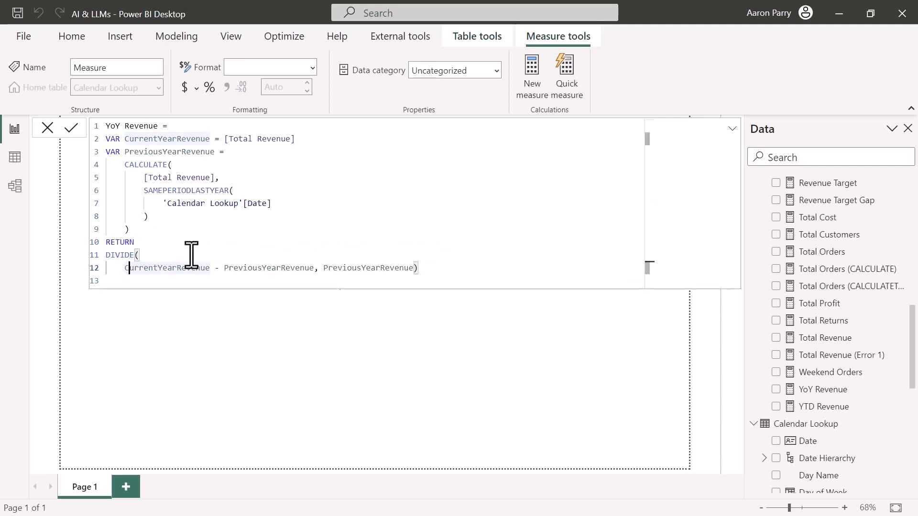
{"action": "key", "text": "Right"}
{"action": "key", "text": "Right"}
{"action": "key", "text": "Right"}
{"action": "key", "text": "Right"}
{"action": "key", "text": "Right"}
{"action": "key", "text": "Right"}
{"action": "key", "text": "Right"}
{"action": "key", "text": "Right"}
{"action": "key", "text": "Right"}
{"action": "key", "text": "Right"}
{"action": "key", "text": "Right"}
{"action": "key", "text": "Right"}
{"action": "key", "text": "Right"}
{"action": "key", "text": "Right"}
{"action": "key", "text": "Right"}
{"action": "key", "text": "Right"}
{"action": "key", "text": "Right"}
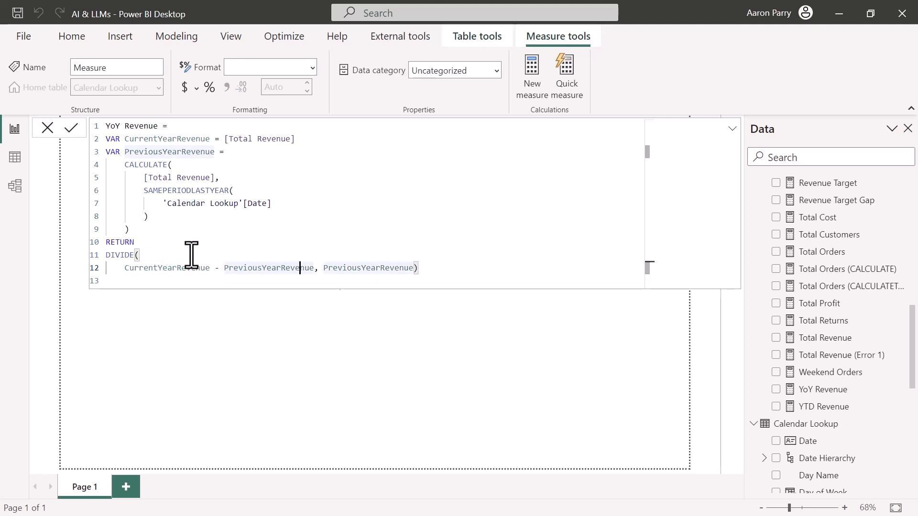
{"action": "key", "text": "Right"}
{"action": "key", "text": "Right"}
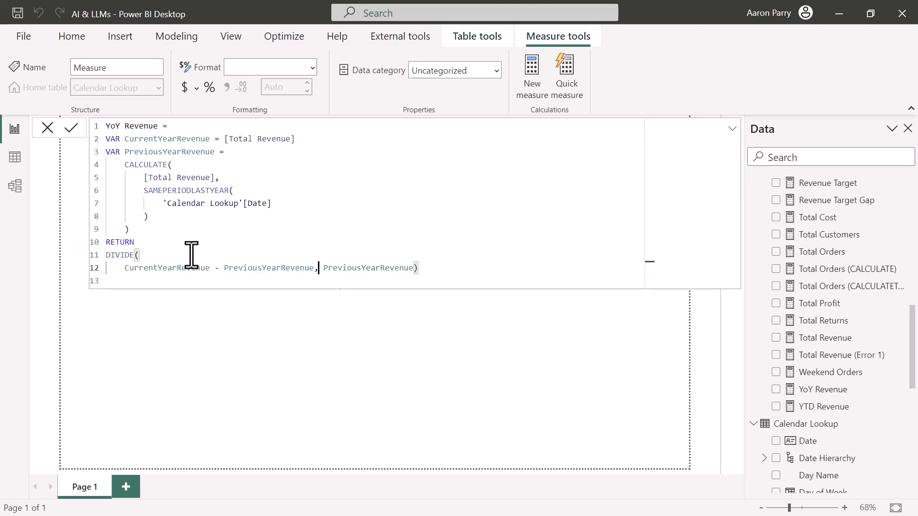
{"action": "key", "text": "shift+Return"}
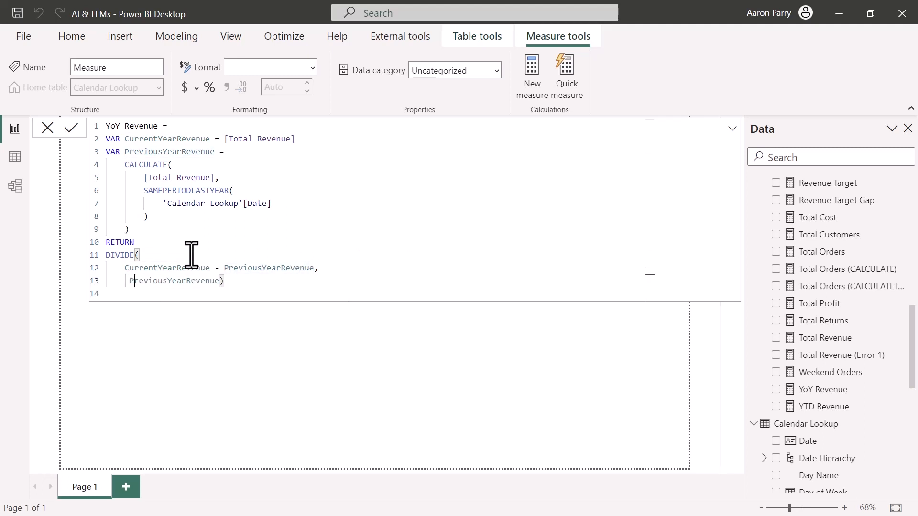
{"action": "key", "text": "Left"}
{"action": "key", "text": "BackSpace"}
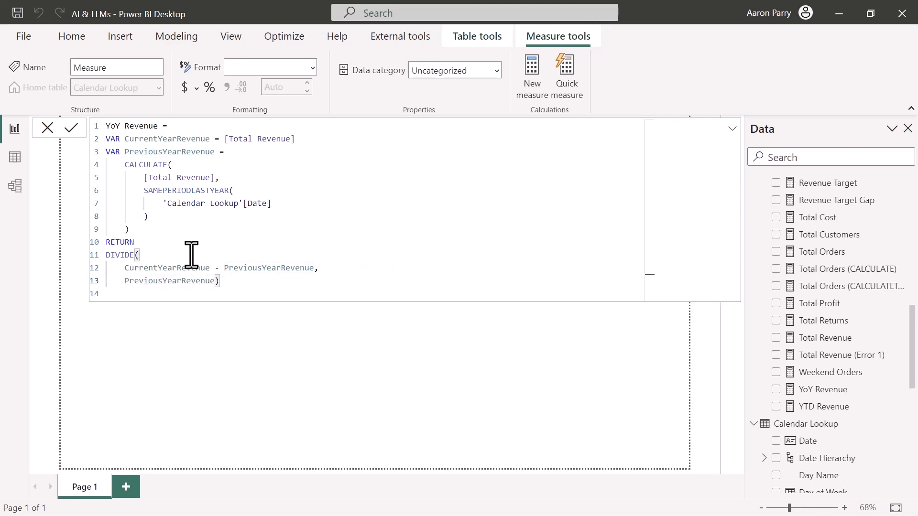
Place DIVIDE's closing parenthesis on its own last line and commit the measure under the name YoY Revenue (GPT).
{"action": "key", "text": "shift+Return"}
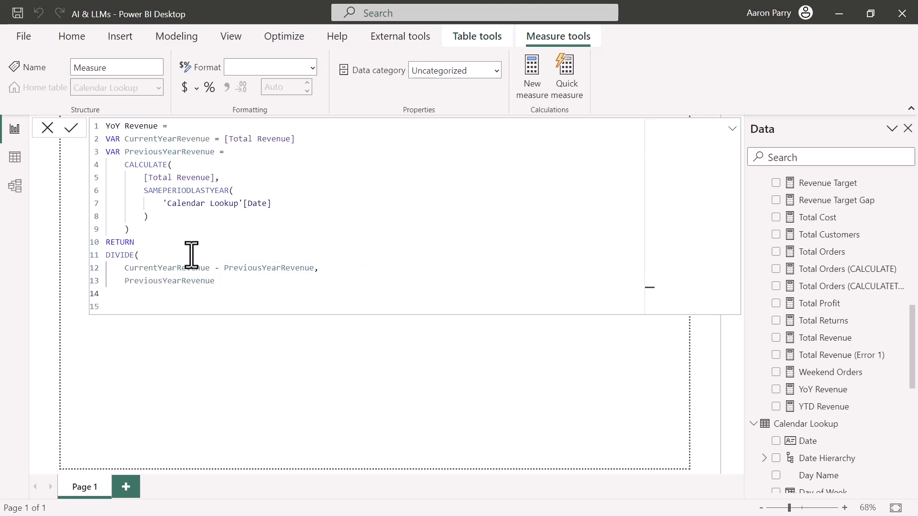
{"action": "type", "text": ")"}
{"action": "key", "text": "Delete"}
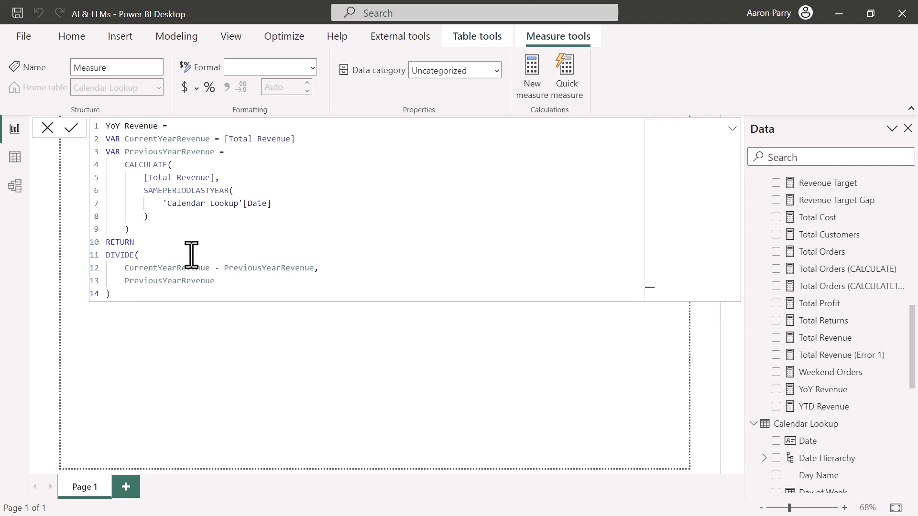
{"action": "key", "text": "Return"}
{"action": "left_click", "coordinate": [591, 302]}
{"action": "key", "text": "Return"}
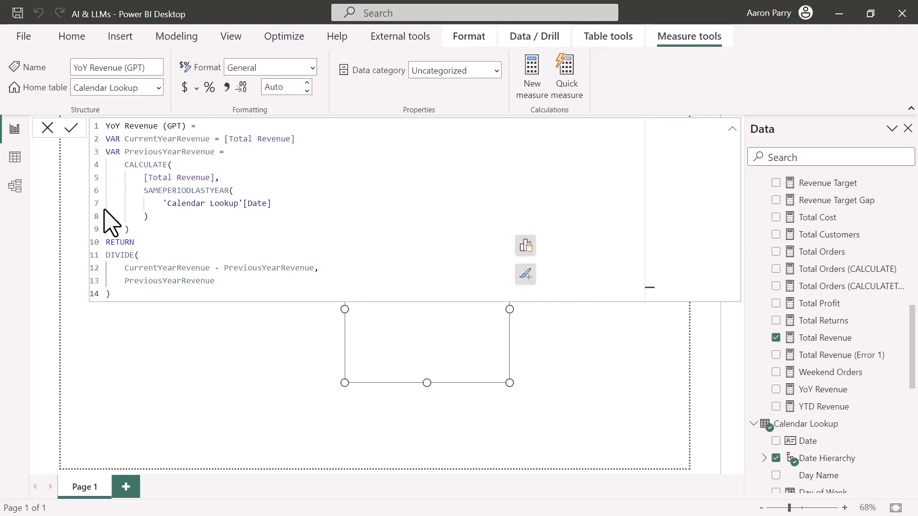
Set the measure's home table to Measure Table and format it as a percentage.
{"action": "left_click", "coordinate": [156, 92]}
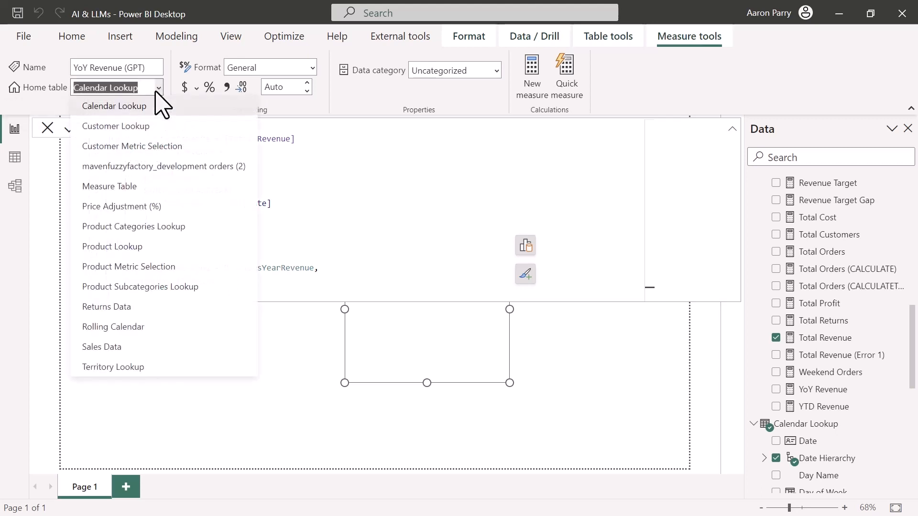
{"action": "left_click", "coordinate": [149, 186]}
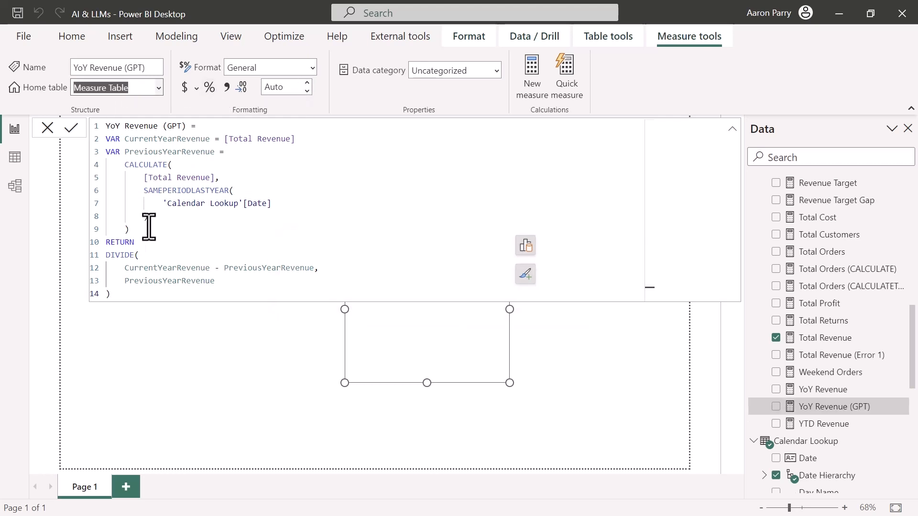
{"action": "left_click", "coordinate": [209, 87]}
Add the YoY Revenue (GPT) measure to the table visual with Year and Total Revenue.
{"action": "left_click", "coordinate": [597, 386]}
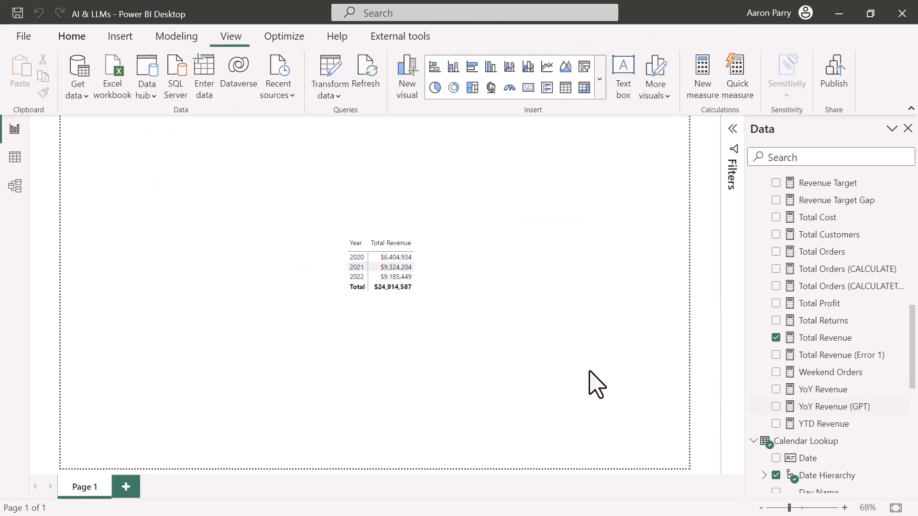
{"action": "left_click", "coordinate": [440, 354]}
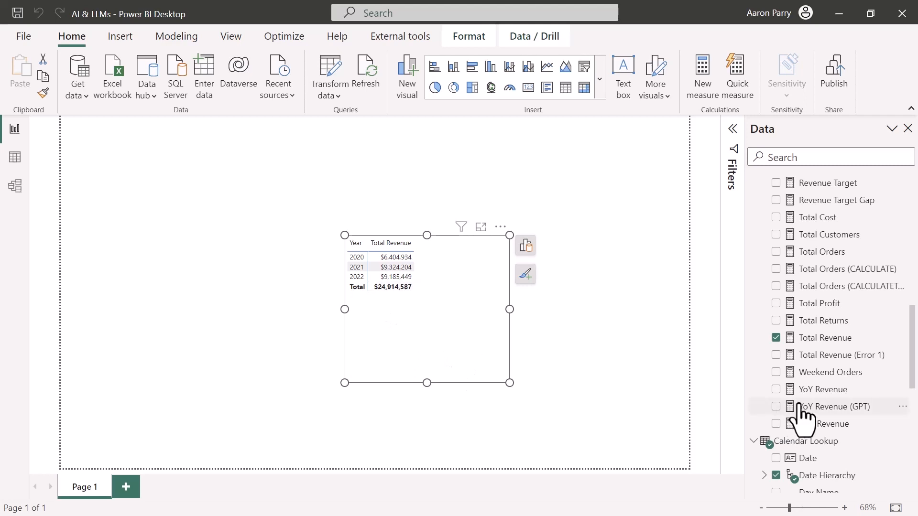
{"action": "left_click_drag", "start_coordinate": [823, 414], "coordinate": [484, 290]}
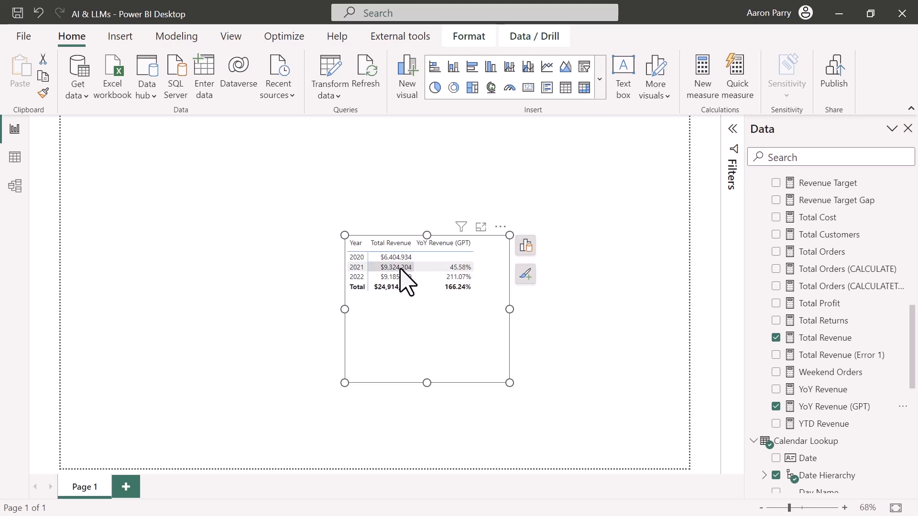
In the YoY Revenue (GPT) formula, remove the opening DIVIDE( and put the CurrentYearRevenue - PreviousYearRevenue line unindented below RETURN.
{"action": "left_click", "coordinate": [822, 406]}
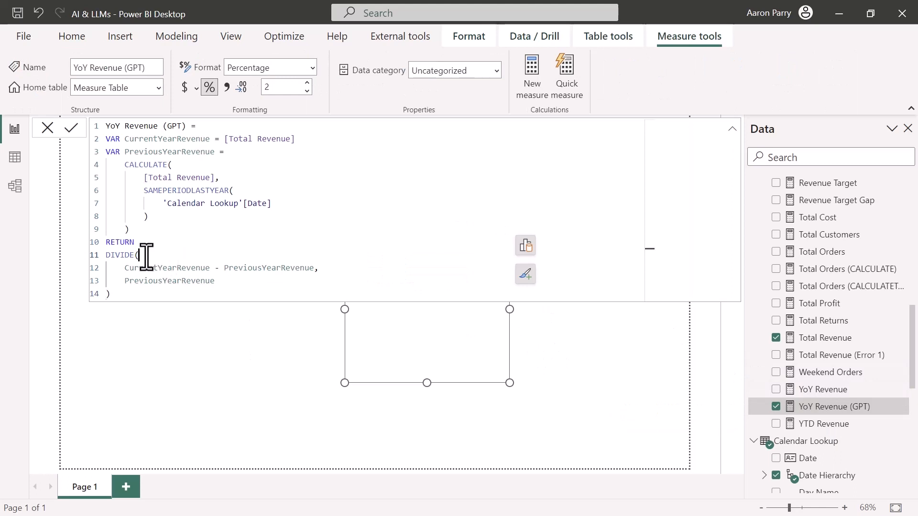
{"action": "left_click_drag", "start_coordinate": [143, 255], "coordinate": [96, 270]}
{"action": "key", "text": "BackSpace"}
{"action": "key", "text": "BackSpace"}
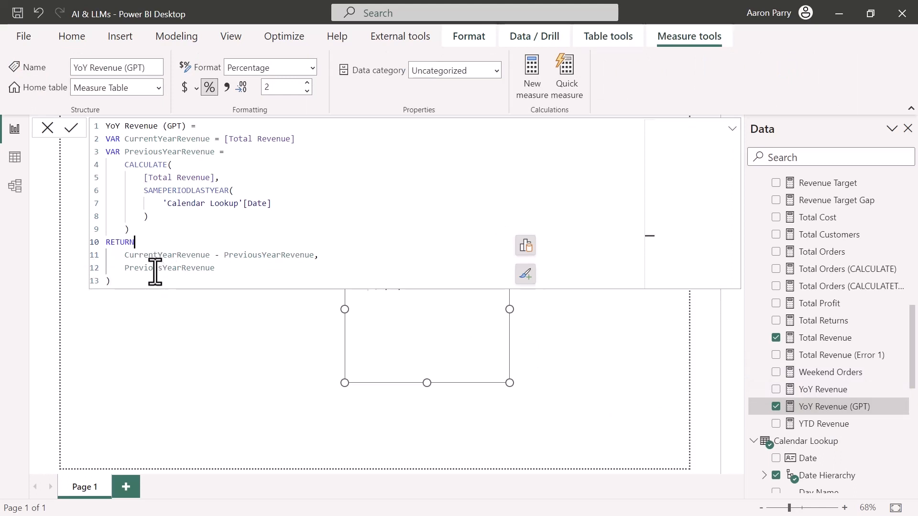
{"action": "left_click", "coordinate": [125, 254]}
{"action": "key", "text": "BackSpace"}
{"action": "key", "text": "BackSpace"}
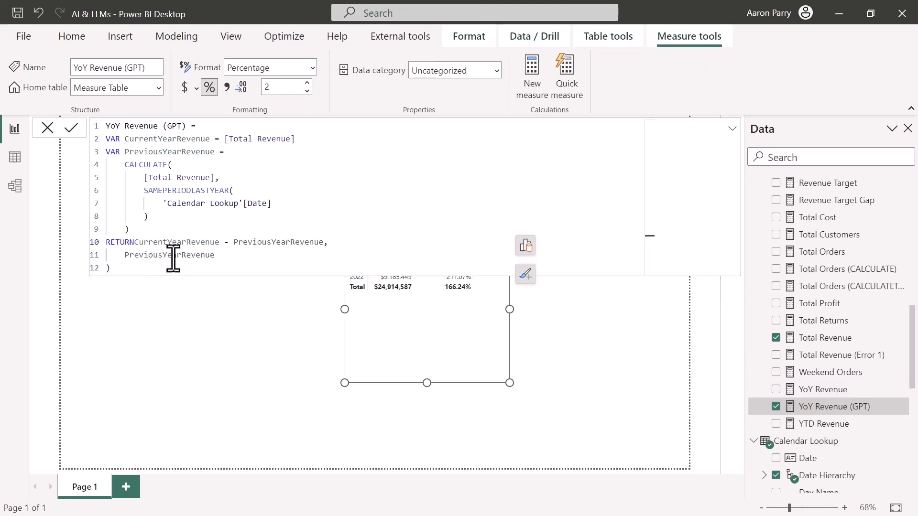
{"action": "key", "text": "Return"}
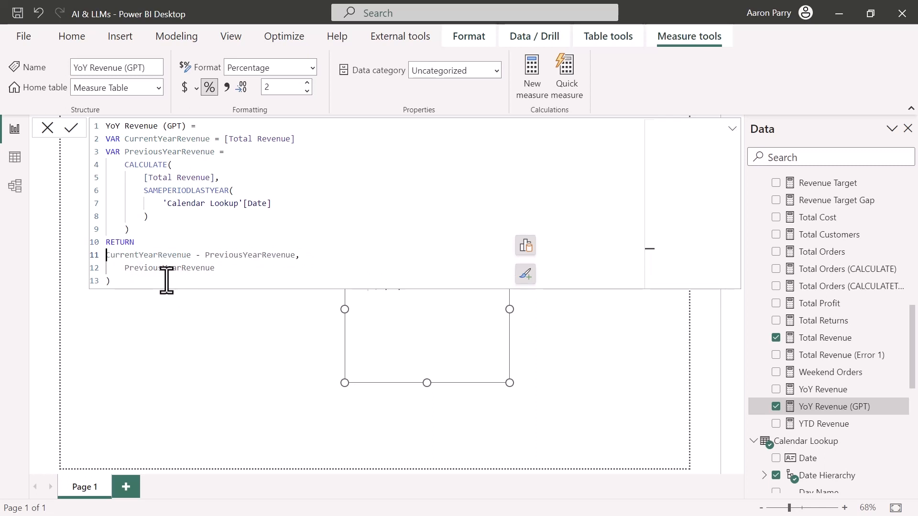
Delete the comma, the second PreviousYearRevenue argument and the closing parenthesis after the subtraction, and commit the measure.
{"action": "left_click_drag", "start_coordinate": [164, 281], "coordinate": [79, 272]}
{"action": "key", "text": "BackSpace"}
{"action": "key", "text": "BackSpace"}
{"action": "key", "text": "BackSpace"}
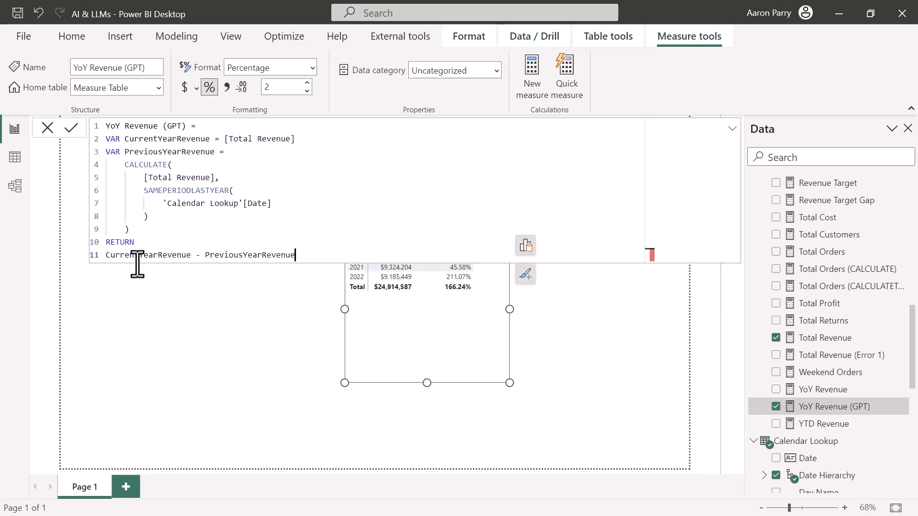
{"action": "left_click", "coordinate": [177, 255]}
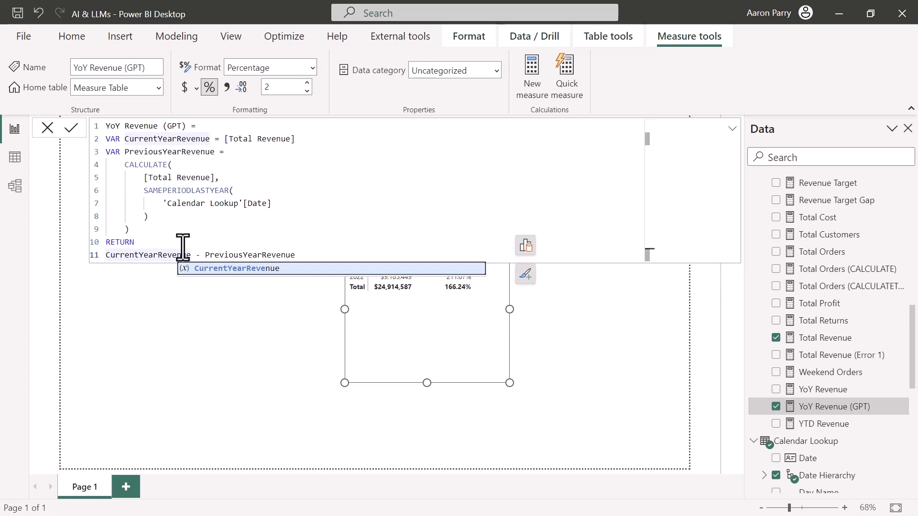
{"action": "left_click", "coordinate": [303, 256]}
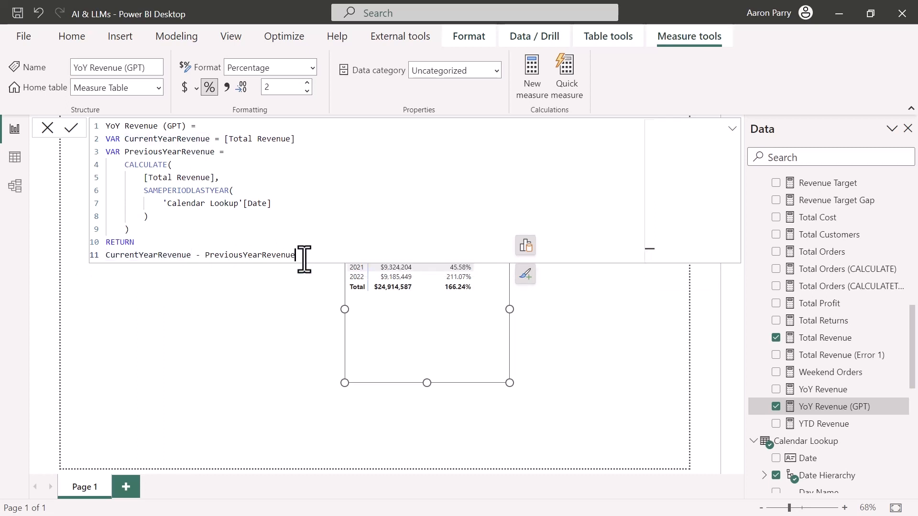
{"action": "key", "text": "Return"}
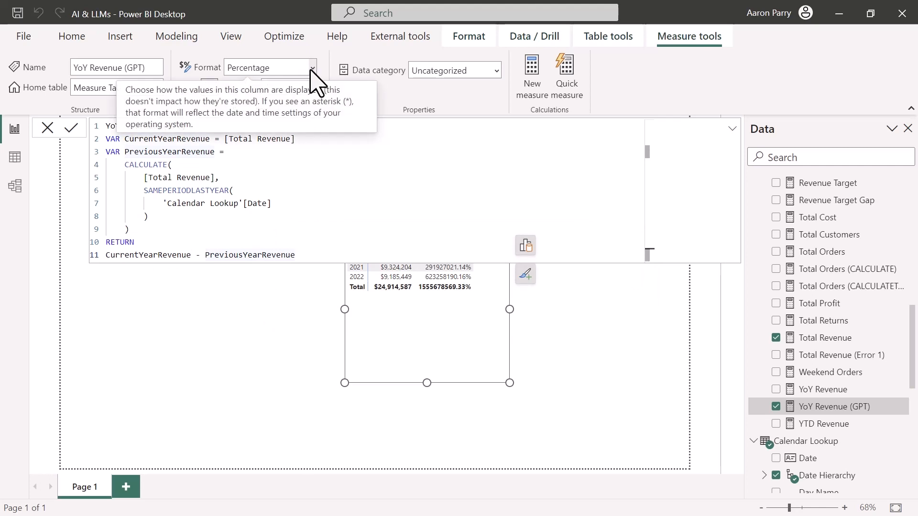
Format YoY Revenue (GPT) as Currency with 0 decimal places.
{"action": "left_click", "coordinate": [312, 68]}
{"action": "key", "text": "Escape"}
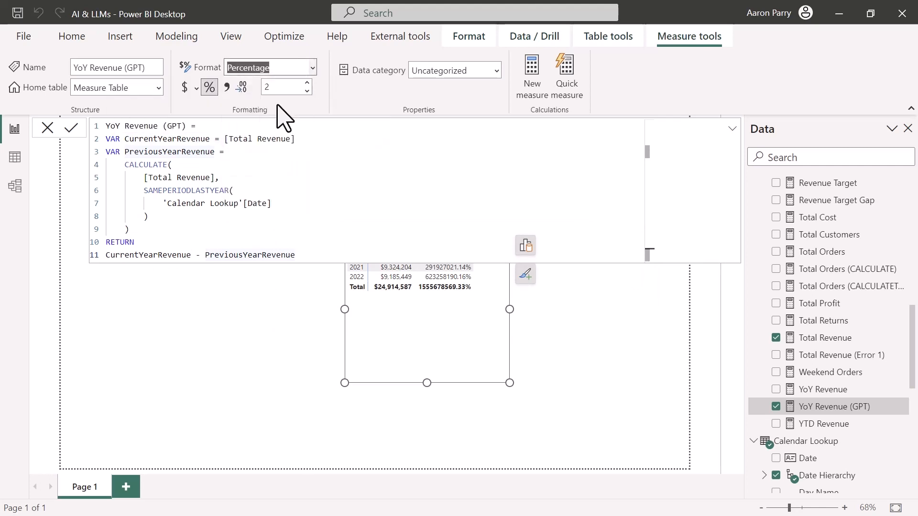
{"action": "left_click", "coordinate": [308, 85]}
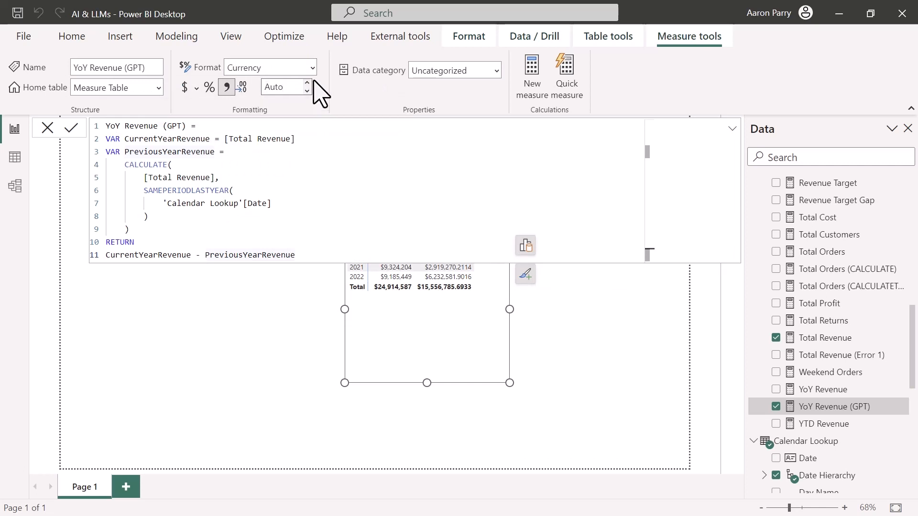
{"action": "left_click", "coordinate": [580, 359]}
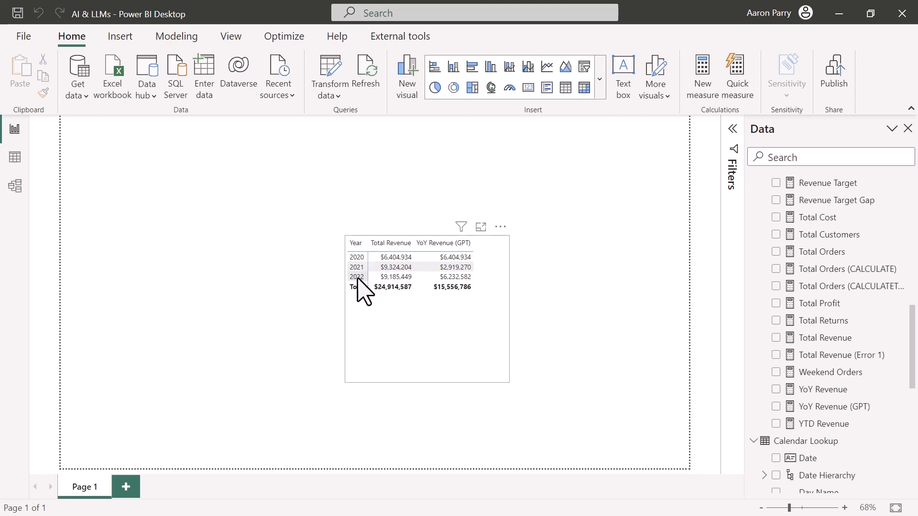
Open the YoY Revenue (GPT) formula and read the description of the SAMEPERIODLASTYEAR function.
{"action": "left_click", "coordinate": [829, 407]}
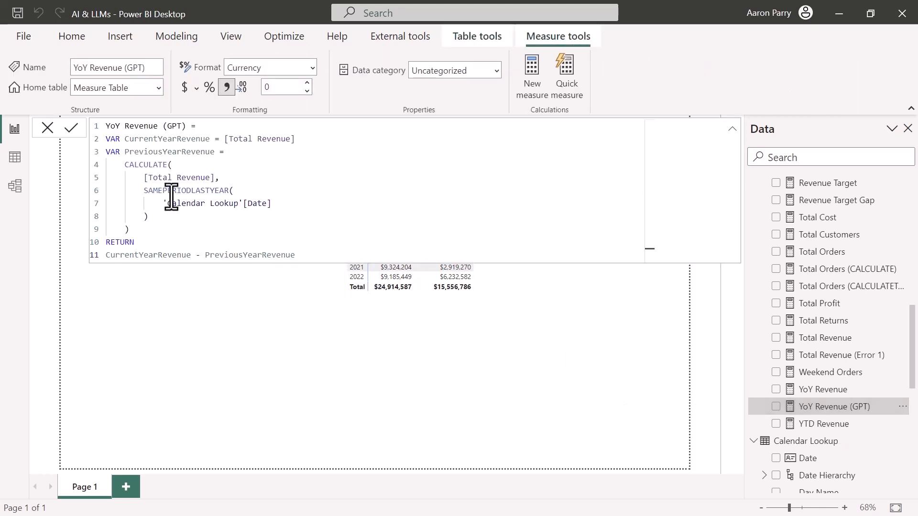
{"action": "left_click", "coordinate": [186, 190]}
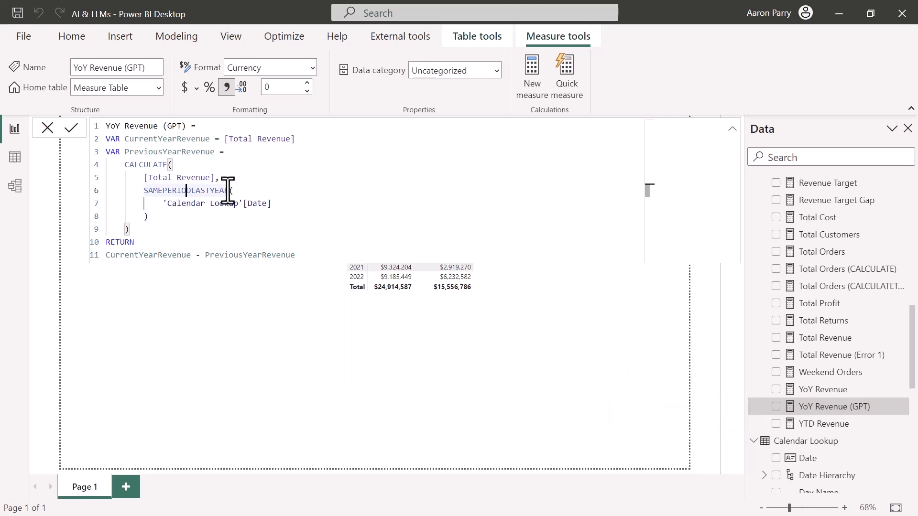
{"action": "left_click", "coordinate": [230, 190]}
{"action": "key", "text": "ctrl+space"}
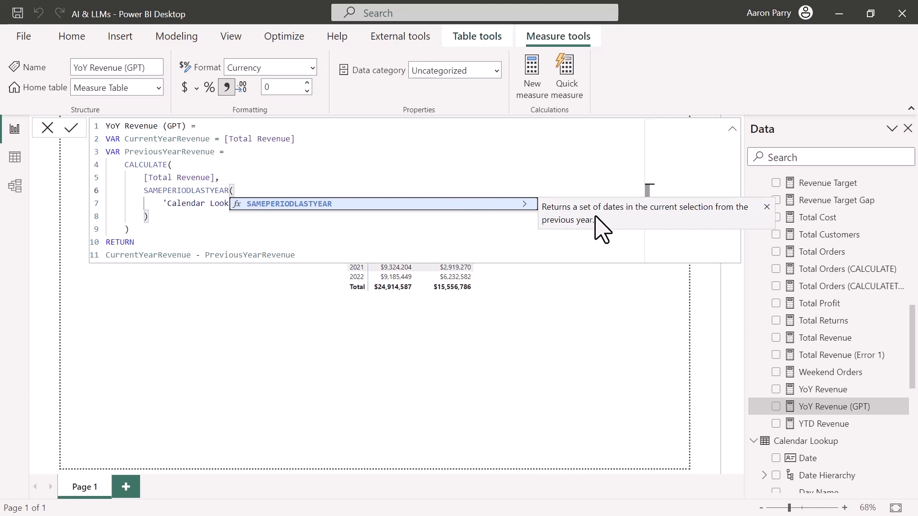
{"action": "left_click", "coordinate": [486, 297]}
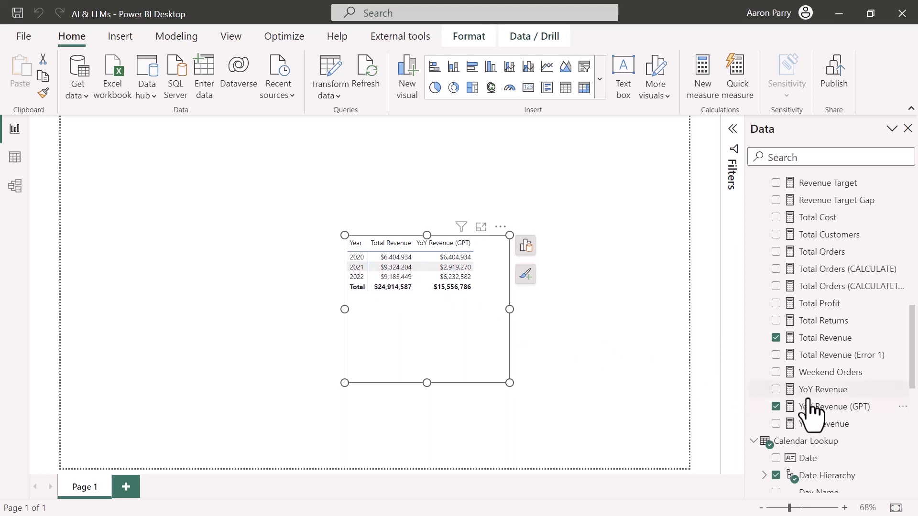
Replace SAMEPERIODLASTYEAR with PREVIOUSYEAR in the YoY Revenue (GPT) formula and commit it to compare the table's values.
{"action": "left_click", "coordinate": [818, 407]}
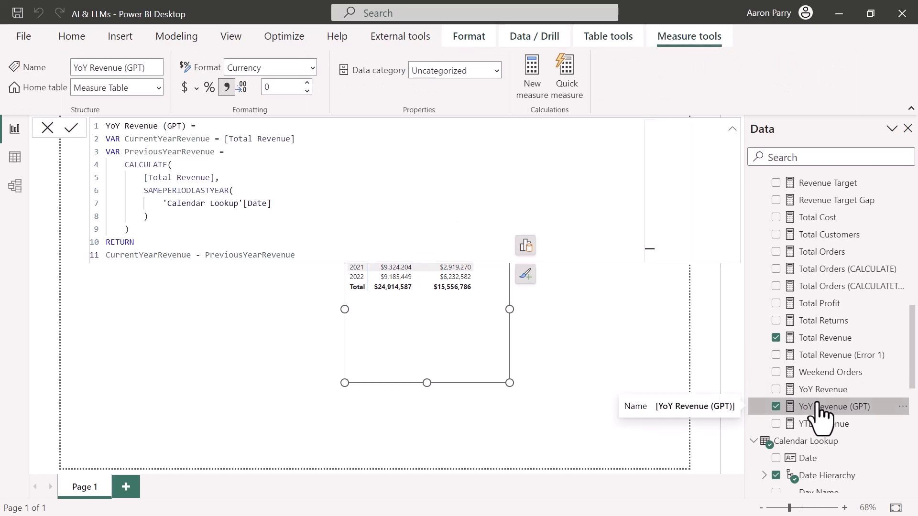
{"action": "double_click", "coordinate": [221, 189]}
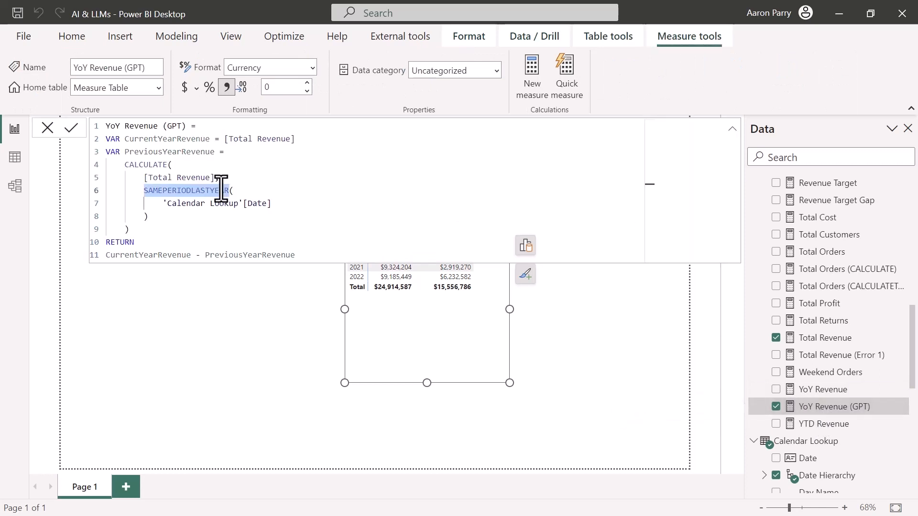
{"action": "type", "text": "PREVIOUS("}
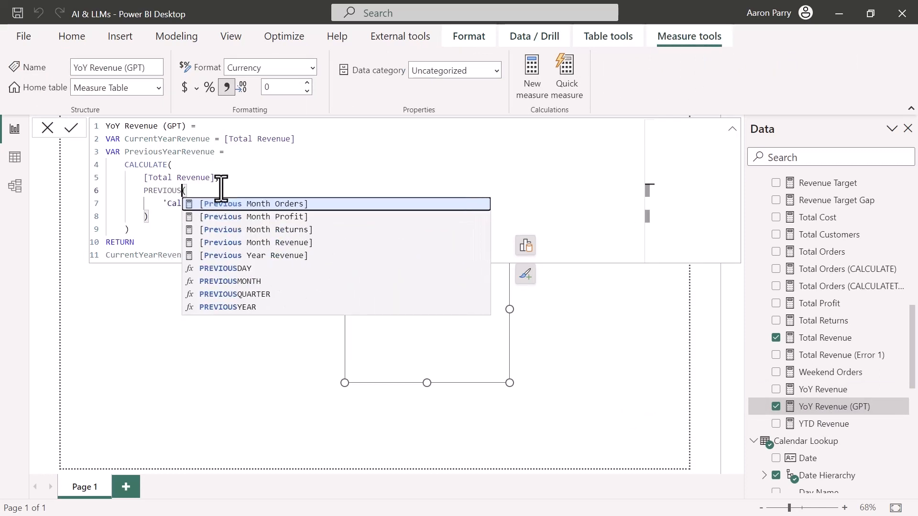
{"action": "key", "text": "Up"}
{"action": "key", "text": "Tab"}
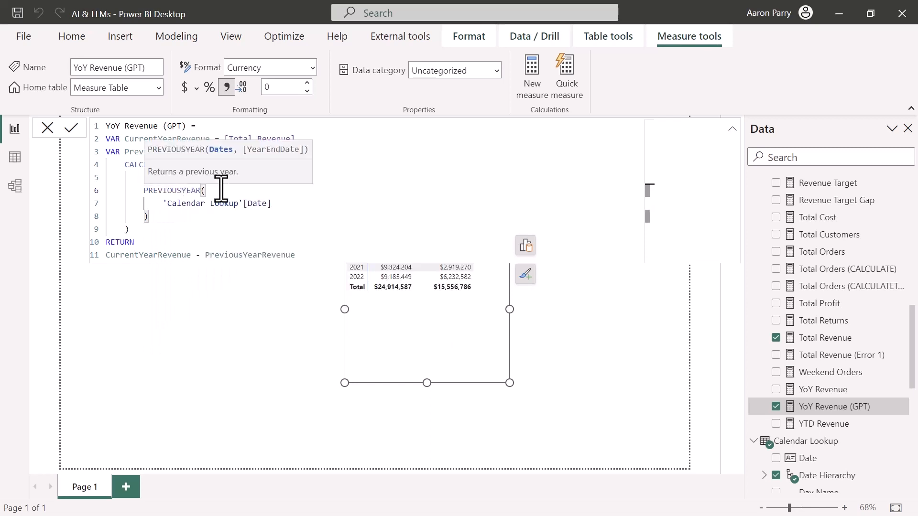
{"action": "key", "text": "Return"}
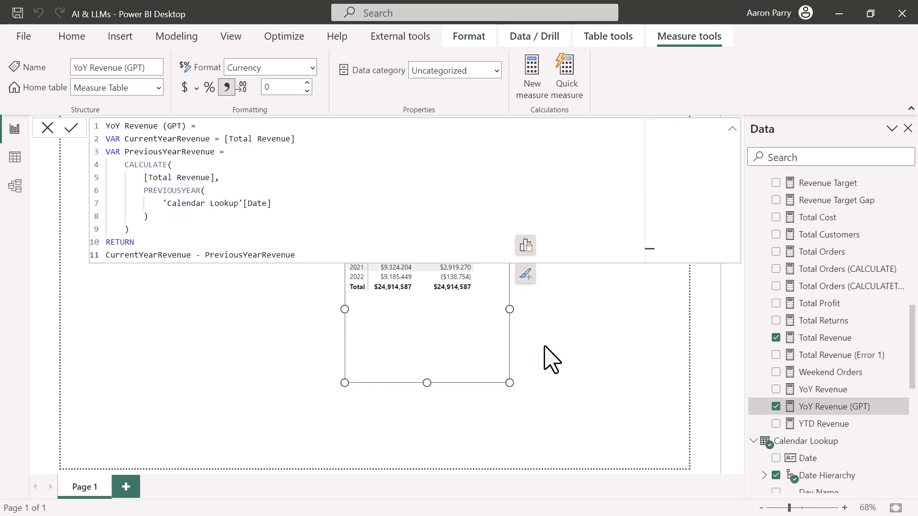
{"action": "left_click", "coordinate": [549, 359]}
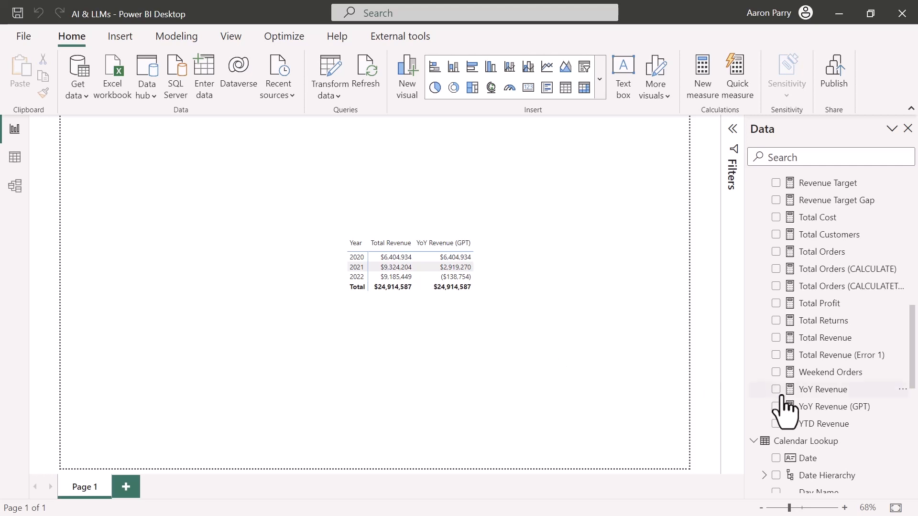
Change PREVIOUSYEAR back to SAMEPERIODLASTYEAR in the YoY Revenue (GPT) formula and commit the measure.
{"action": "left_click", "coordinate": [814, 407]}
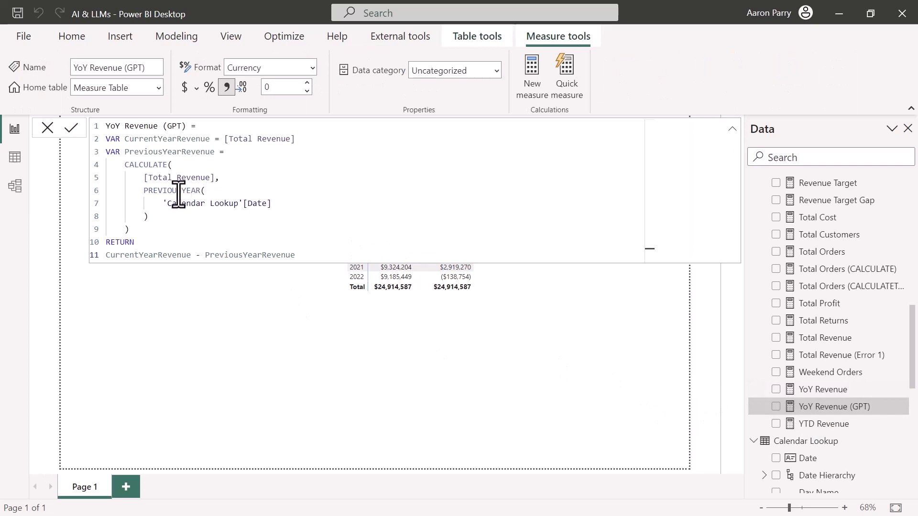
{"action": "double_click", "coordinate": [172, 191]}
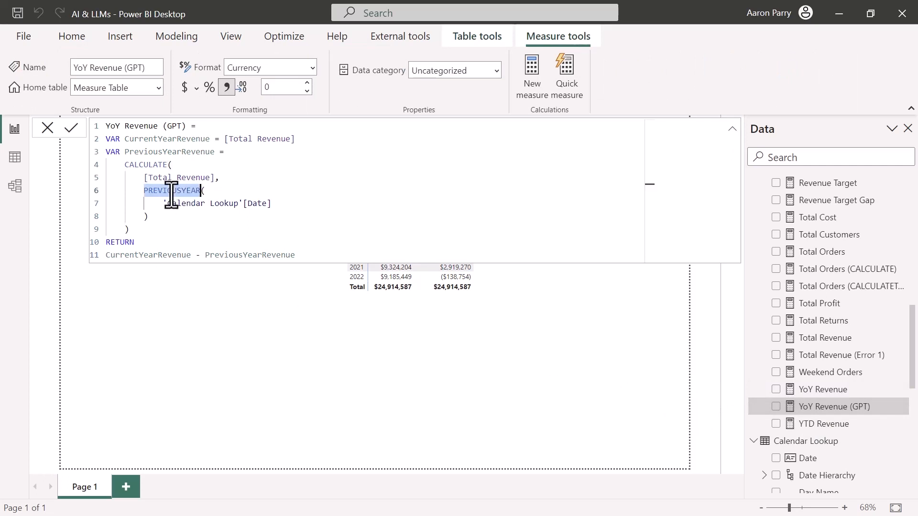
{"action": "type", "text": "Sam("}
{"action": "key", "text": "Tab"}
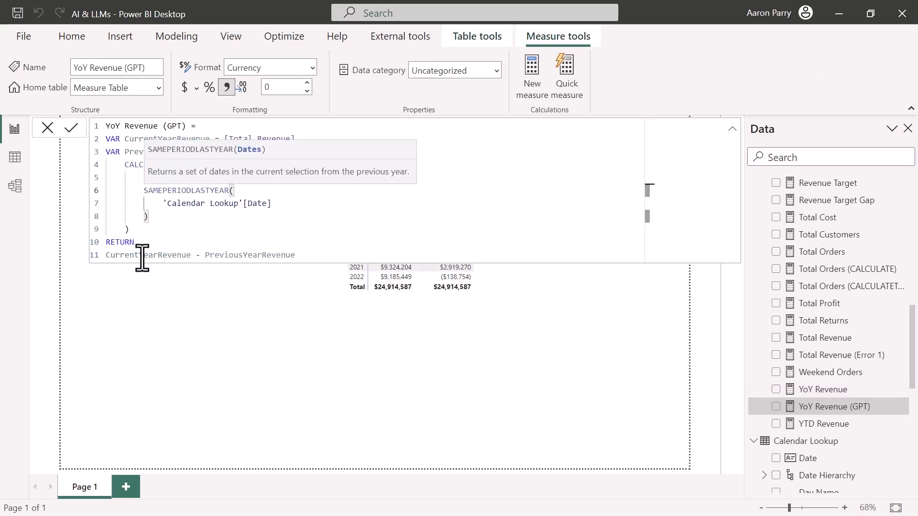
{"action": "left_click_drag", "start_coordinate": [190, 240], "coordinate": [193, 237]}
{"action": "key", "text": "Return"}
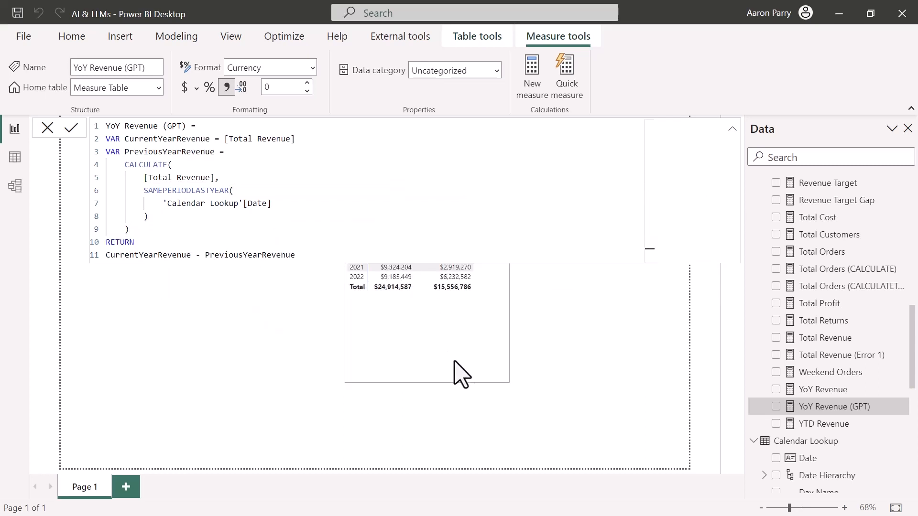
{"action": "left_click", "coordinate": [455, 327]}
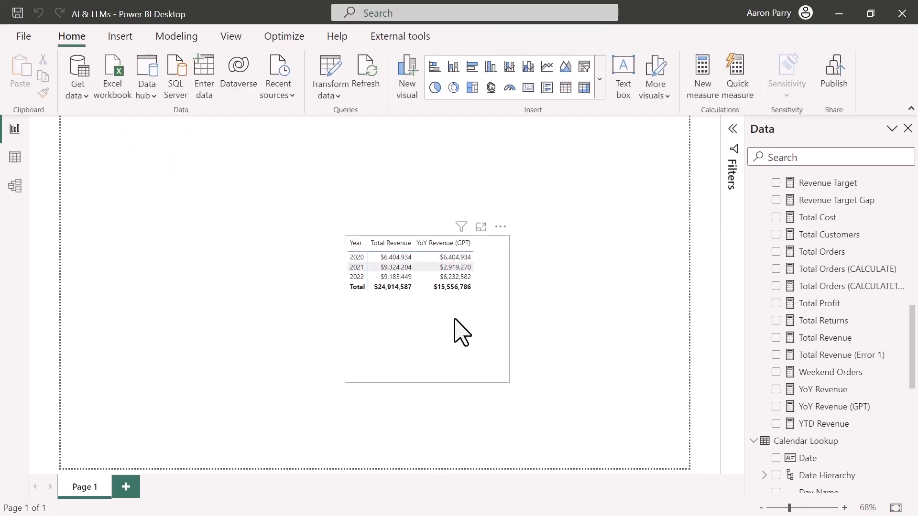